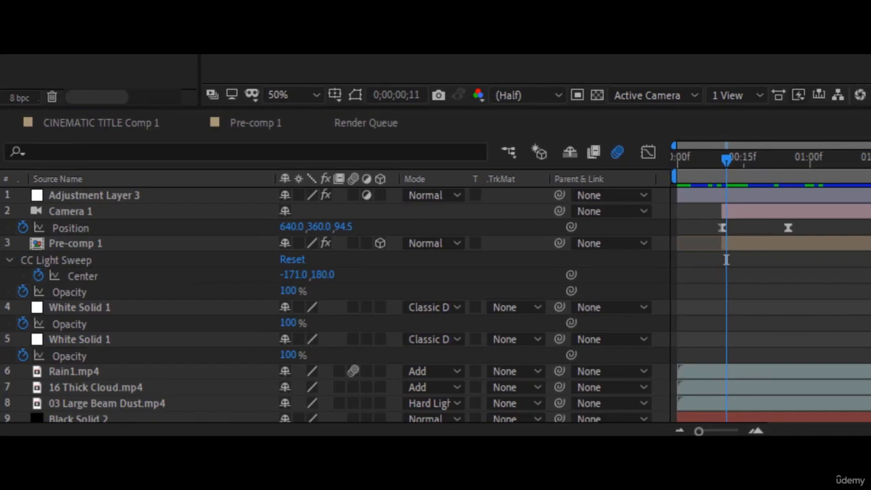
# Move Camera 1's second Position keyframe to about 01:14f and return the playhead to the start.
pyautogui.click(792, 176)
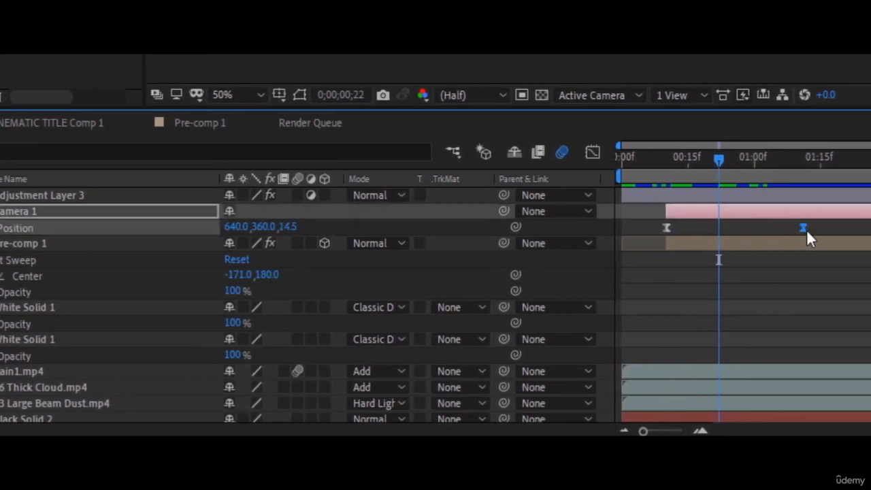
pyautogui.doubleClick(763, 243)
pyautogui.moveTo(755, 194); pyautogui.dragTo(618, 196)
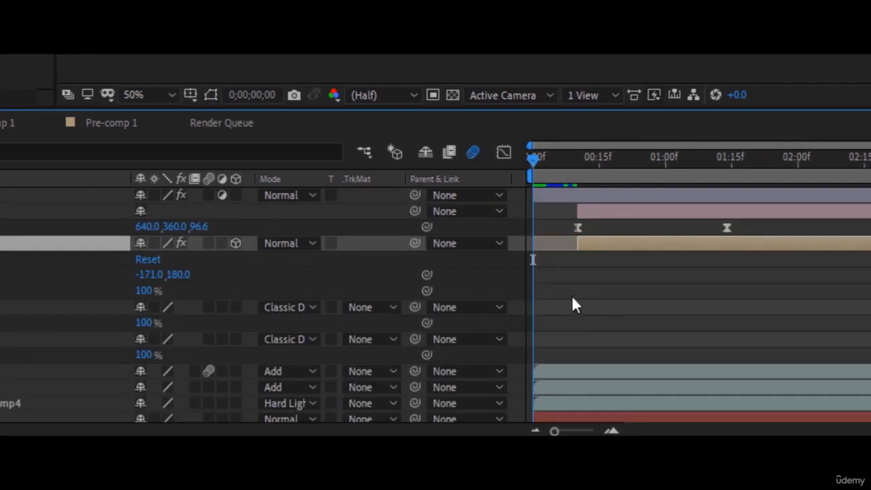
# Trim the end of the 16 Thick Cloud.mp4 layer at 0;00;00;10, duplicate it and split the copies at 0;00;00;14.
pyautogui.click(586, 176)
pyautogui.hotkey('alt', ']')
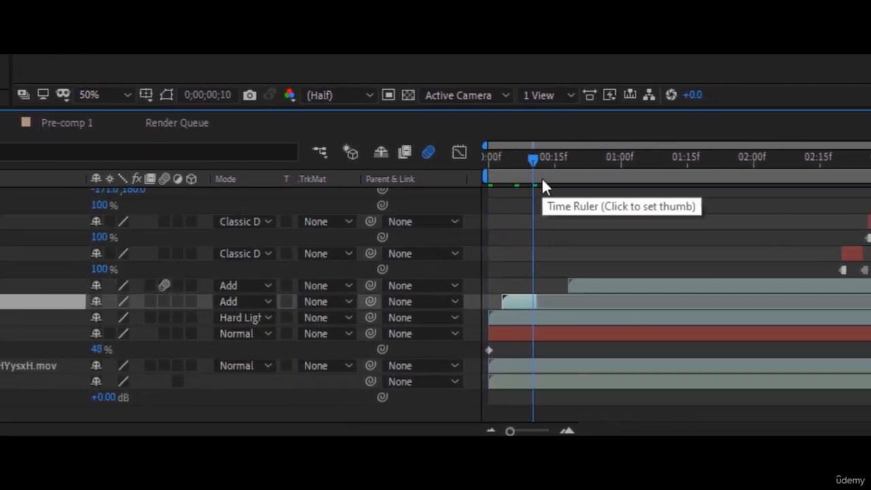
pyautogui.hotkey('ctrl', 'd')
pyautogui.hotkey('ctrl', 'd')
pyautogui.keyDown('shift'); pyautogui.click(544, 317); pyautogui.keyUp('shift')
pyautogui.moveTo(544, 318); pyautogui.dragTo(578, 315)
pyautogui.click(558, 170)
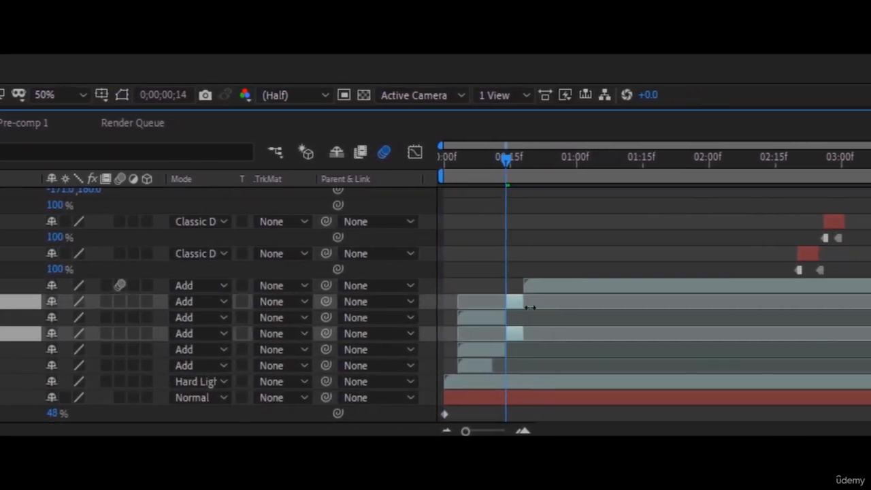
pyautogui.press('l')
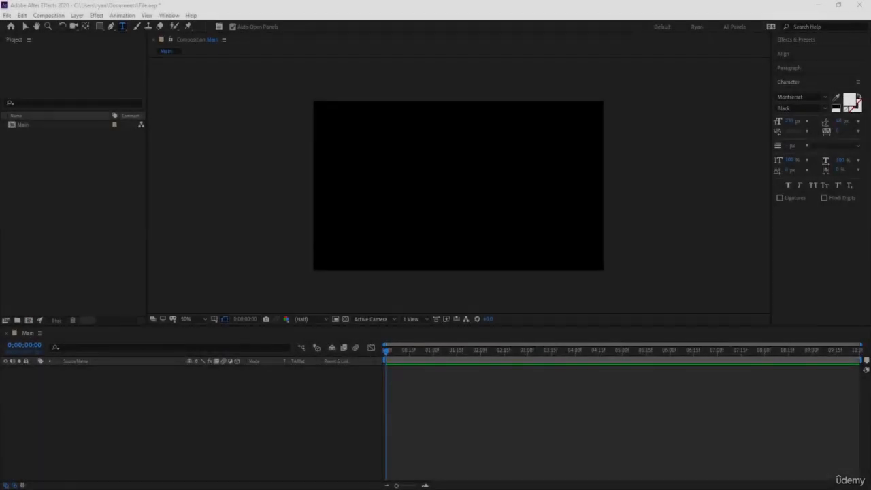
# Import the Lake video from the Video Video folder into the project.
pyautogui.click(8, 15)
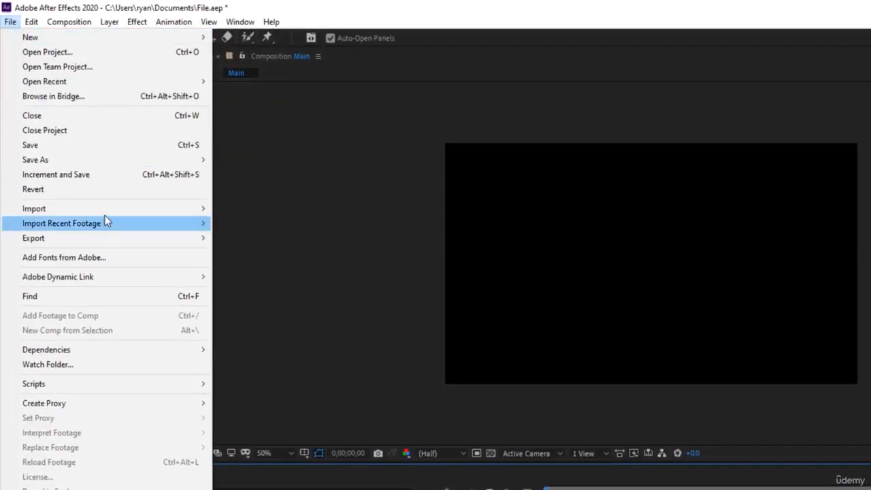
pyautogui.moveTo(170, 208)
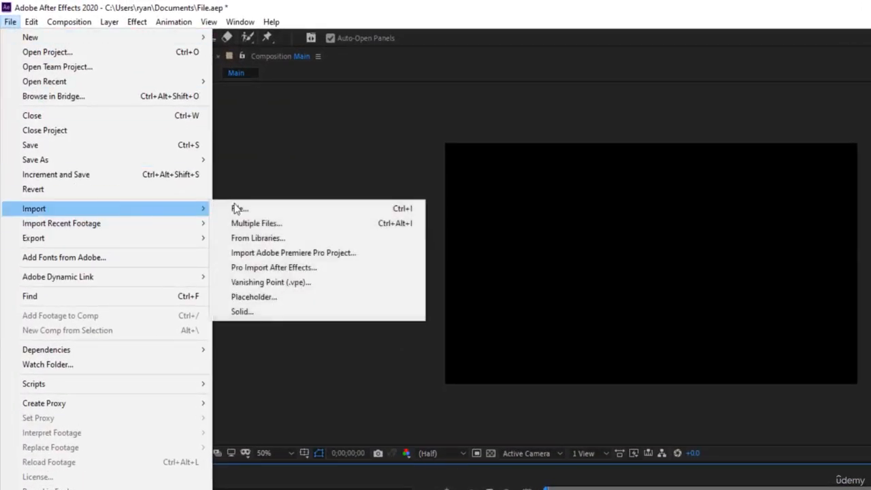
pyautogui.click(314, 205)
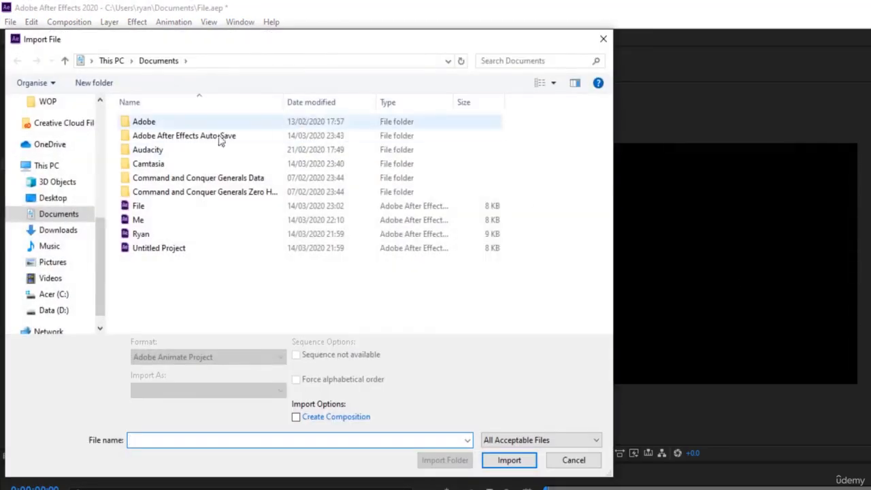
pyautogui.scroll(3, 64, 177)
pyautogui.scroll(2, 68, 133)
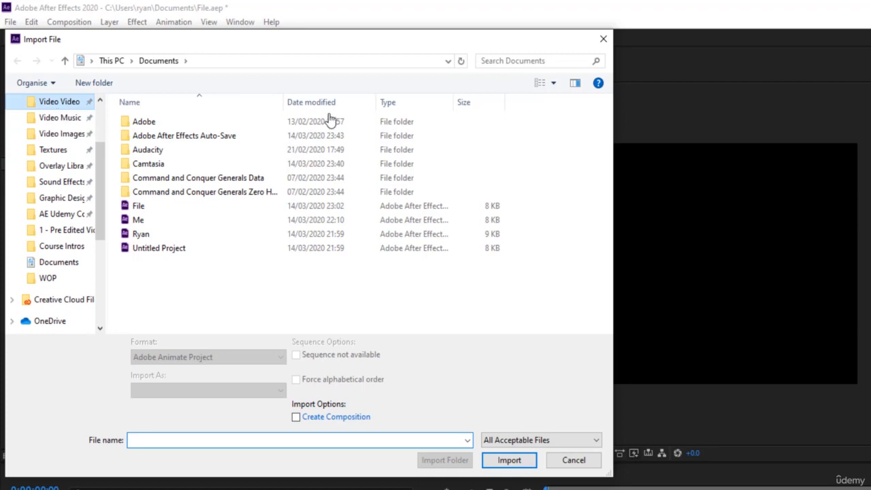
pyautogui.click(53, 104)
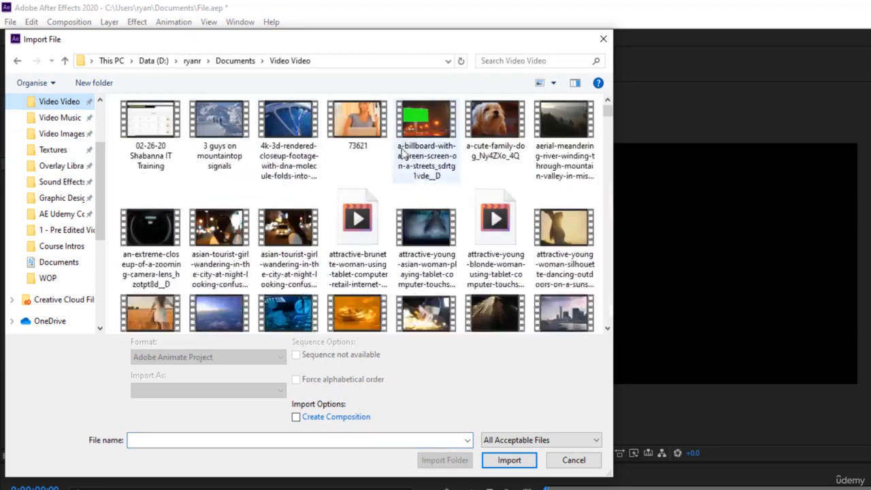
pyautogui.scroll(-5, 442, 136)
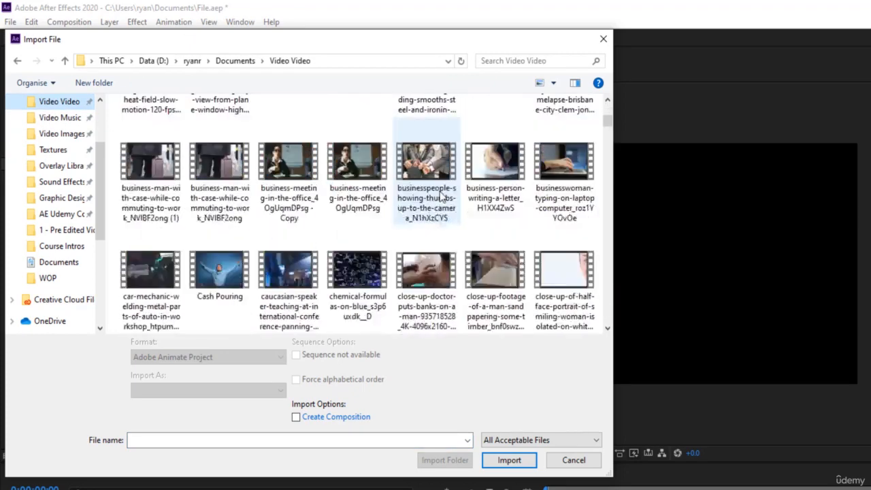
pyautogui.scroll(-6, 440, 196)
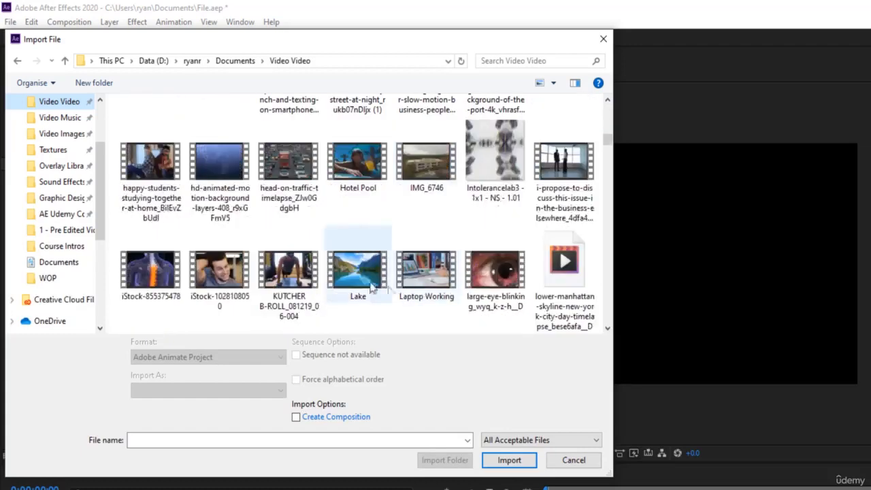
pyautogui.doubleClick(347, 274)
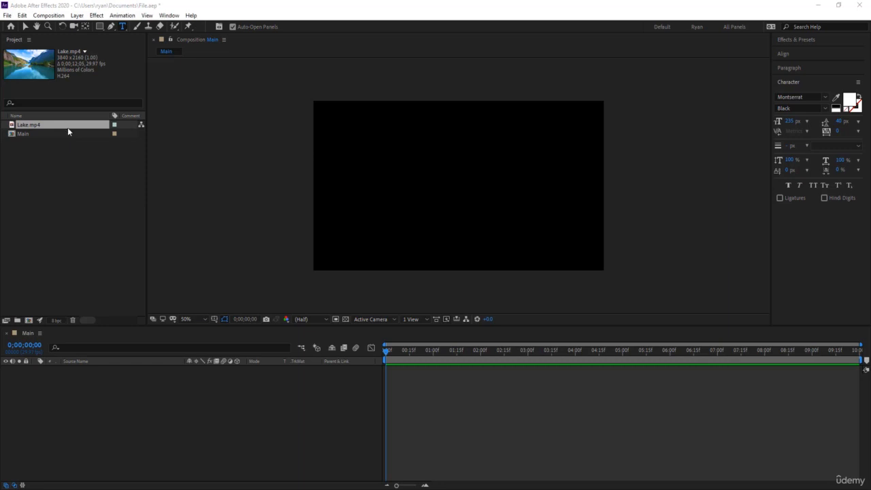
# Add Lake.mp4 to the Main composition's timeline so that it starts at 0:00f, and play a preview.
pyautogui.moveTo(67, 127); pyautogui.dragTo(557, 412)
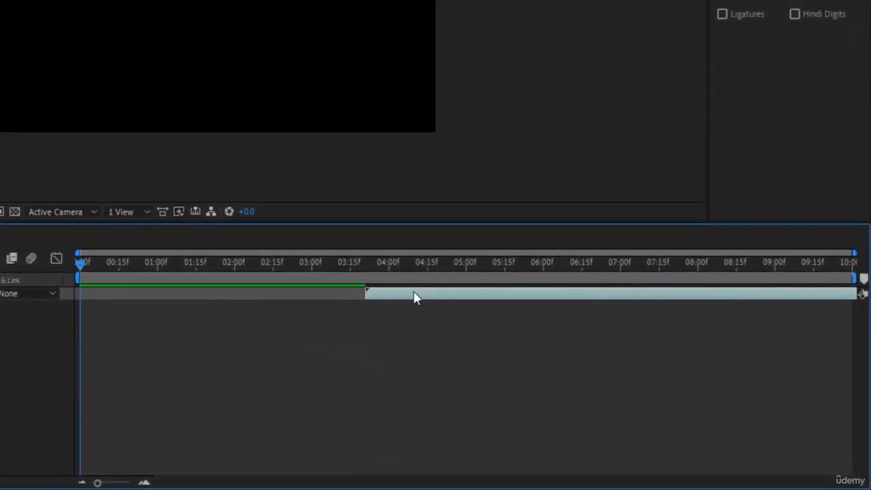
pyautogui.moveTo(417, 297); pyautogui.dragTo(137, 298)
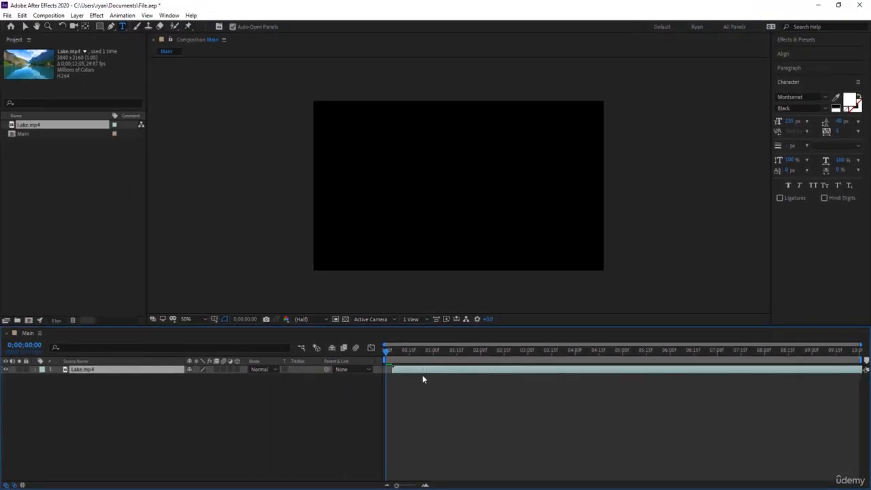
pyautogui.moveTo(422, 376); pyautogui.dragTo(415, 376)
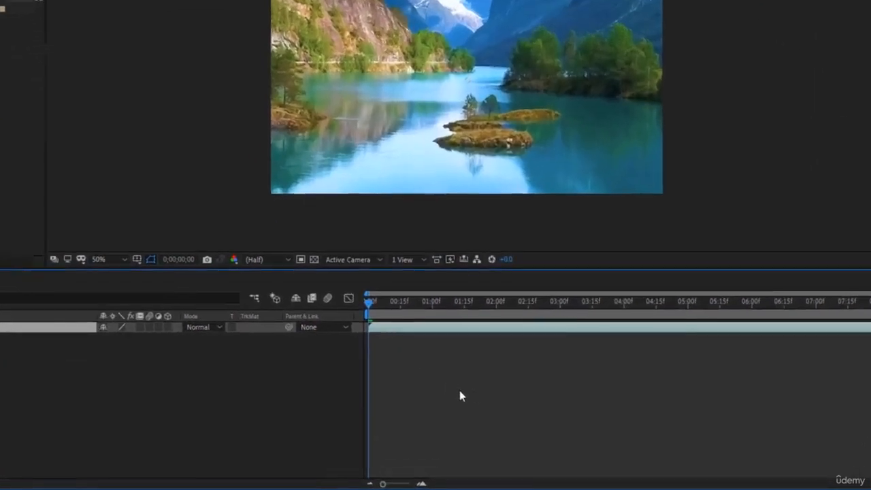
pyautogui.press('space')
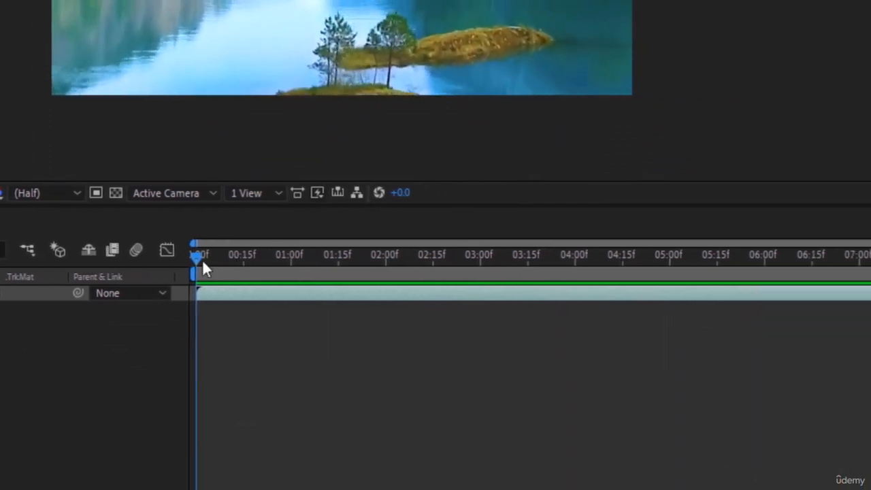
# Scrub the playhead between the start and about 01:00f to view different moments of the Lake clip.
pyautogui.click(378, 259)
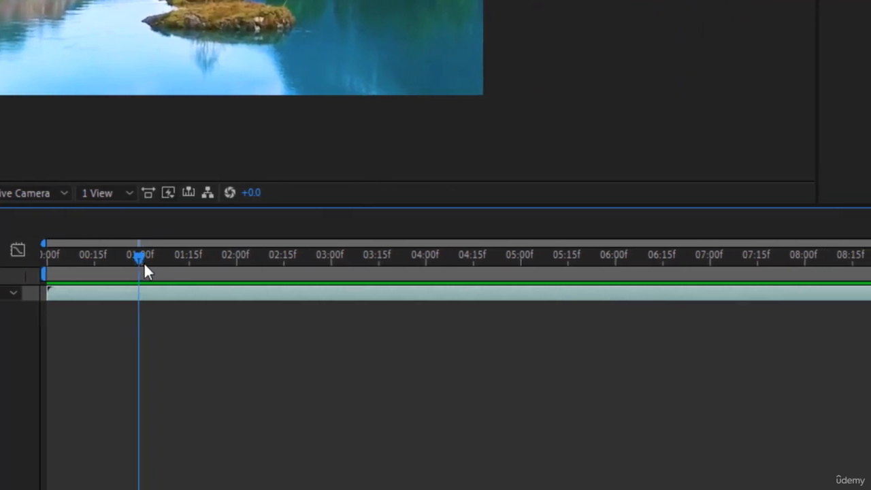
pyautogui.moveTo(121, 265); pyautogui.dragTo(76, 270)
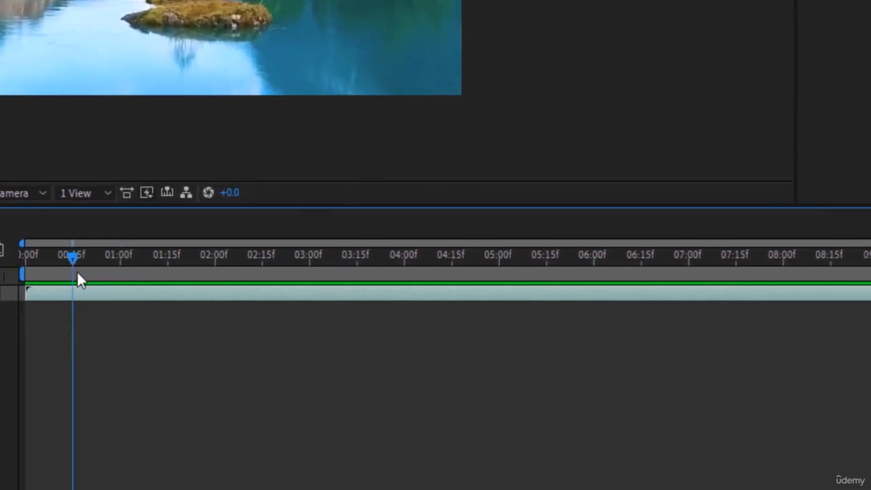
pyautogui.click(94, 321)
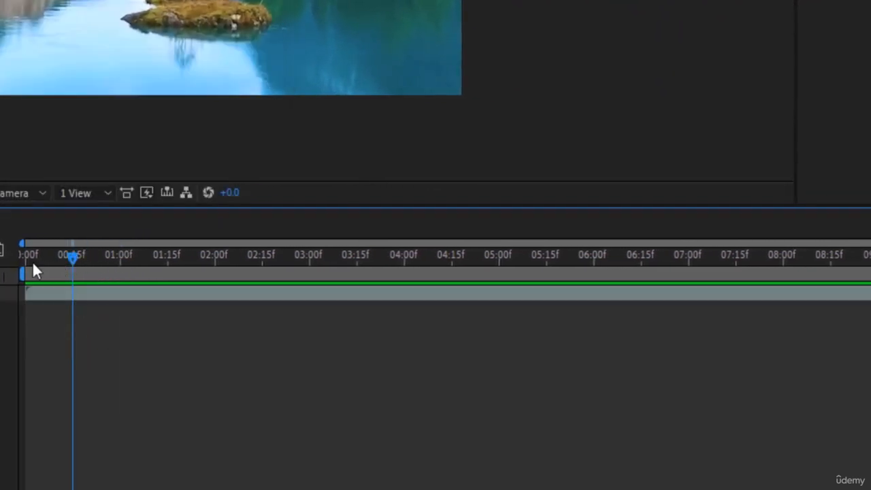
pyautogui.moveTo(72, 260)
pyautogui.mouseDown()
pyautogui.moveTo(18, 270)
pyautogui.moveTo(85, 270)
pyautogui.moveTo(23, 271)
pyautogui.moveTo(74, 270)
pyautogui.mouseUp()
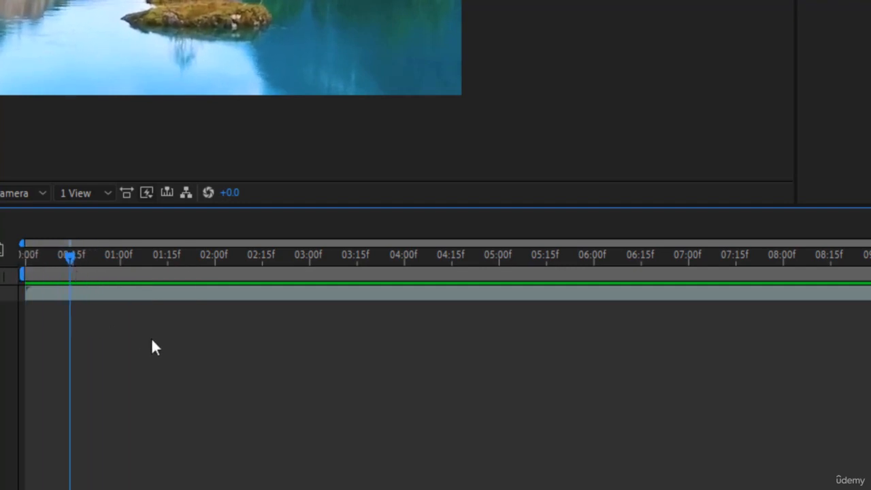
pyautogui.moveTo(71, 257); pyautogui.dragTo(264, 291)
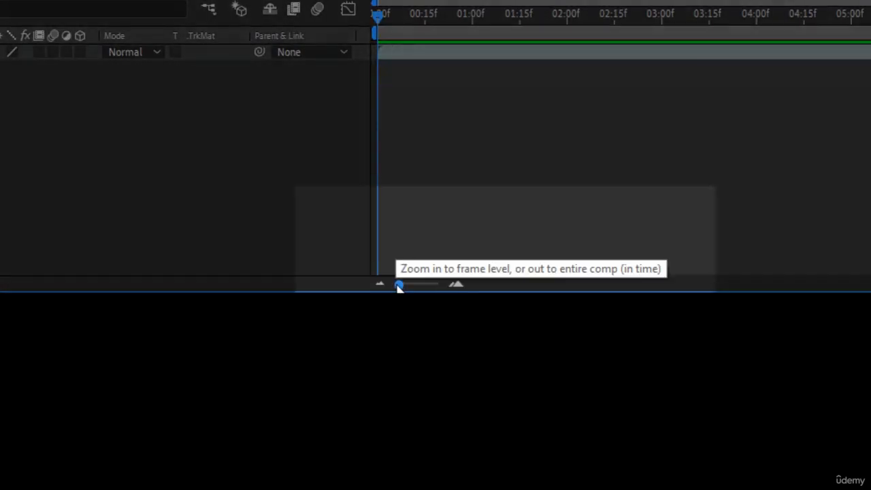
# Examine the Lake clip by scrubbing at frame-level timeline zoom and again with the whole composition in view.
pyautogui.moveTo(399, 284); pyautogui.dragTo(435, 285)
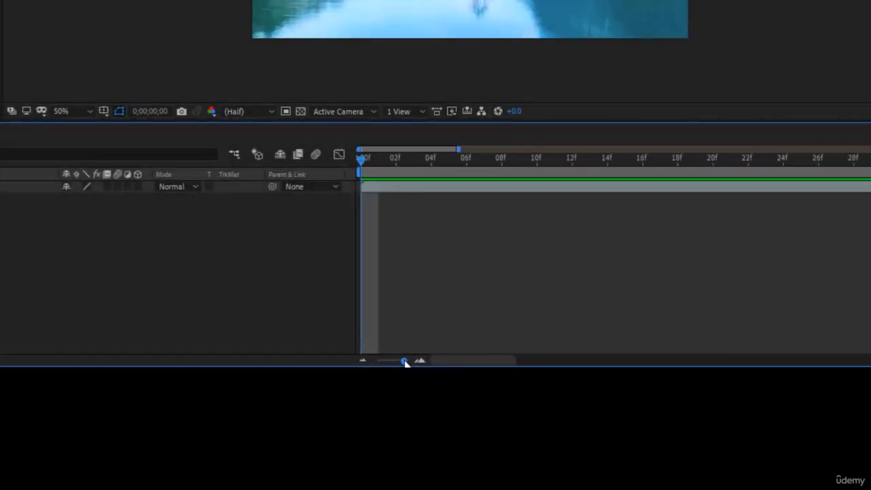
pyautogui.moveTo(404, 362); pyautogui.dragTo(406, 362)
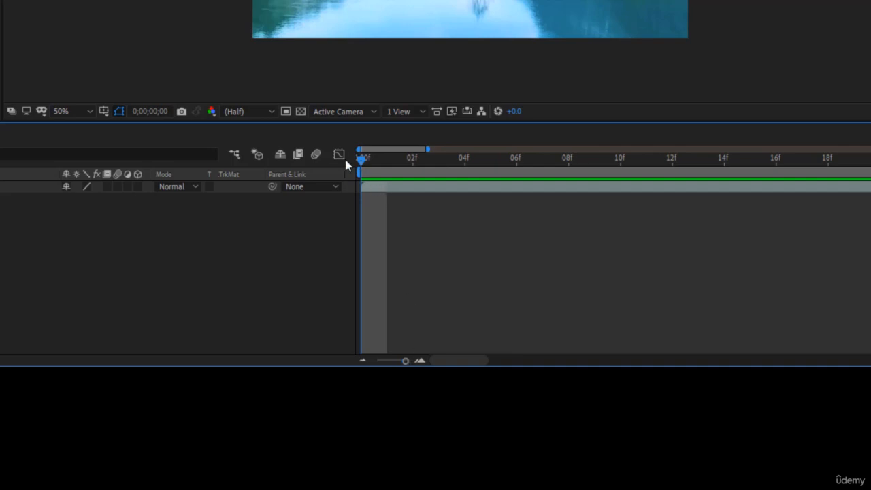
pyautogui.moveTo(364, 162); pyautogui.dragTo(775, 170)
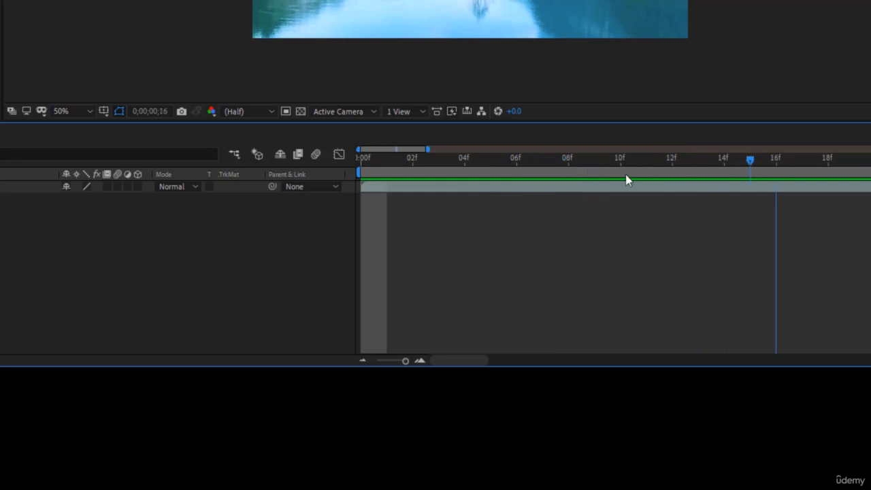
pyautogui.moveTo(625, 175)
pyautogui.mouseDown()
pyautogui.moveTo(363, 179)
pyautogui.moveTo(420, 174)
pyautogui.moveTo(540, 183)
pyautogui.moveTo(620, 172)
pyautogui.mouseUp()
pyautogui.moveTo(404, 360); pyautogui.dragTo(376, 361)
pyautogui.moveTo(378, 162); pyautogui.dragTo(445, 195)
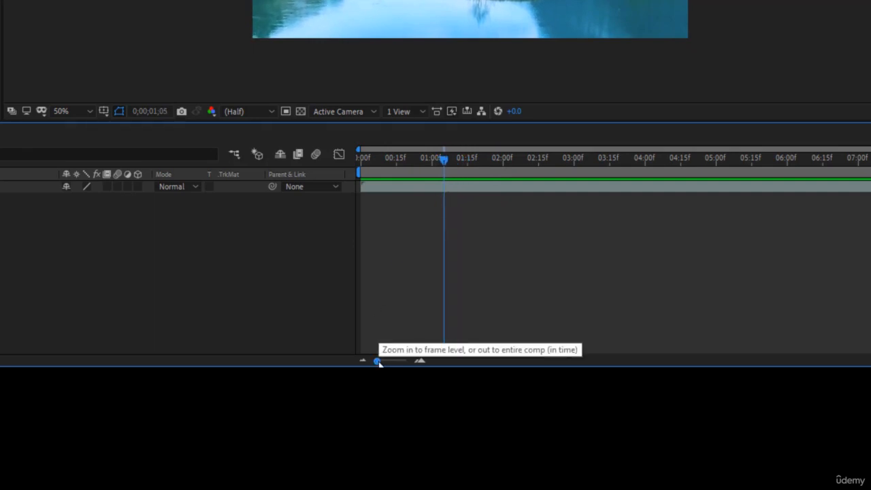
# Zoom the timeline in to five-frame intervals and place the playhead at 0;00;00;20.
pyautogui.moveTo(378, 362); pyautogui.dragTo(400, 362)
pyautogui.click(583, 168)
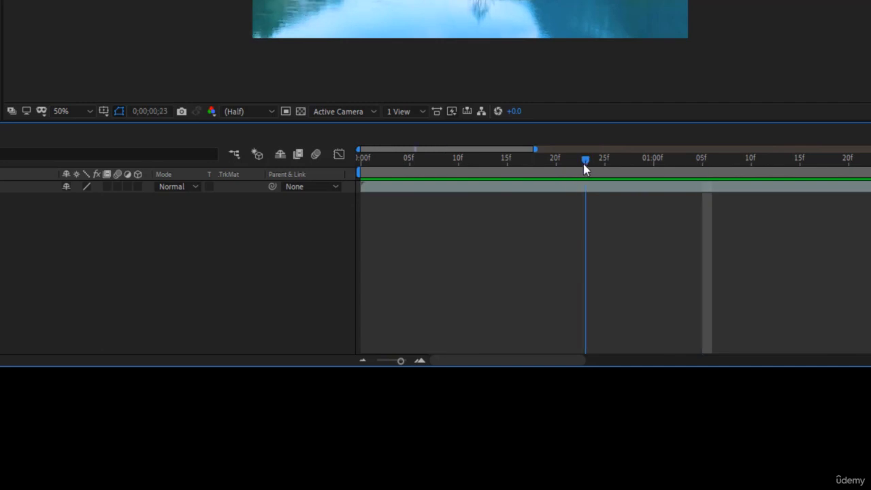
pyautogui.moveTo(584, 165); pyautogui.dragTo(556, 174)
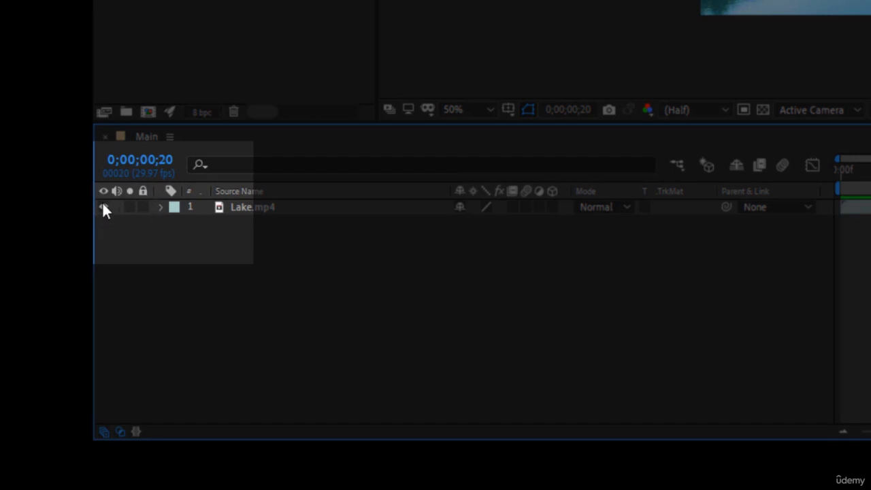
# Hide the Lake.mp4 layer and show it again.
pyautogui.click(103, 207)
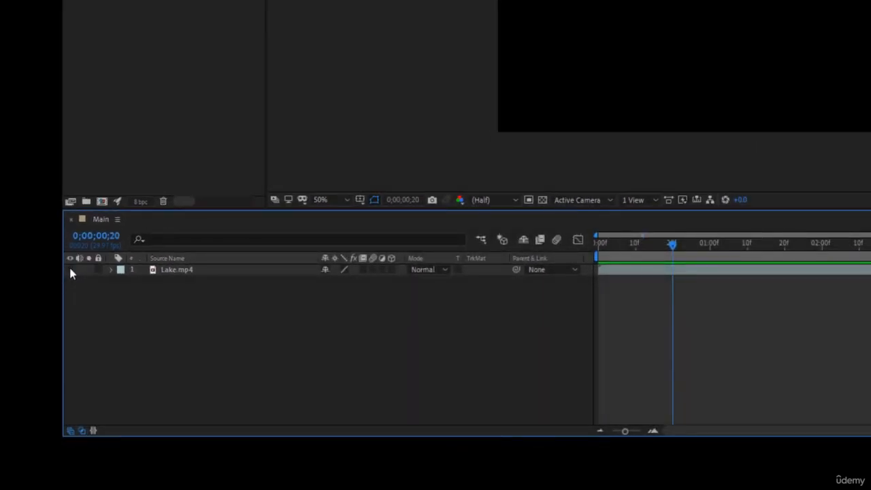
pyautogui.click(70, 270)
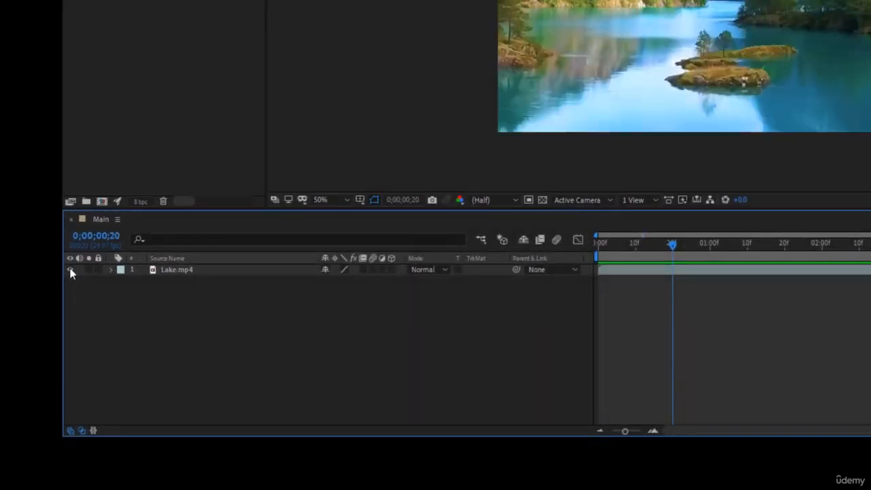
# Add a text layer reading "TEXT" over the upper-left part of the lake footage in the Main composition.
pyautogui.click(608, 19)
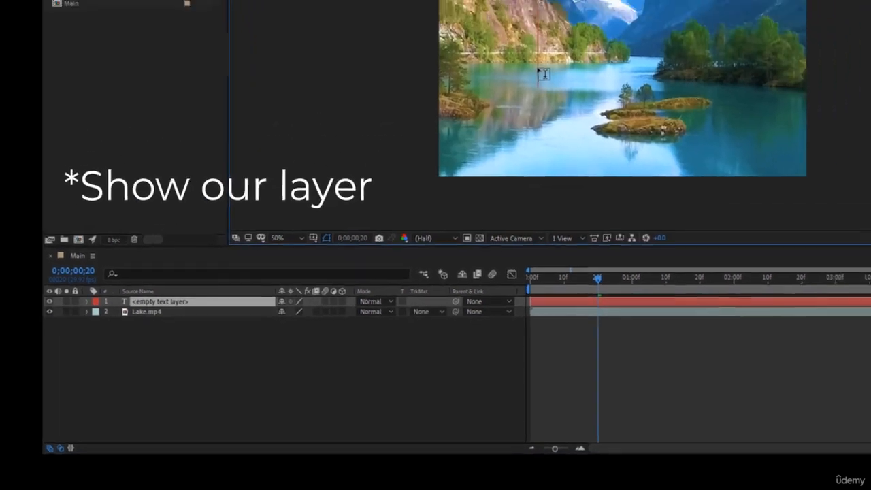
pyautogui.write('TET')
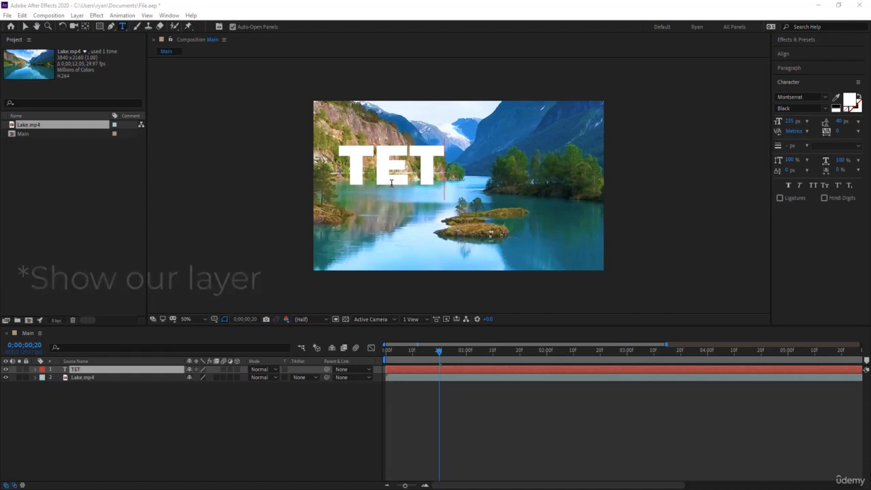
pyautogui.click(441, 166)
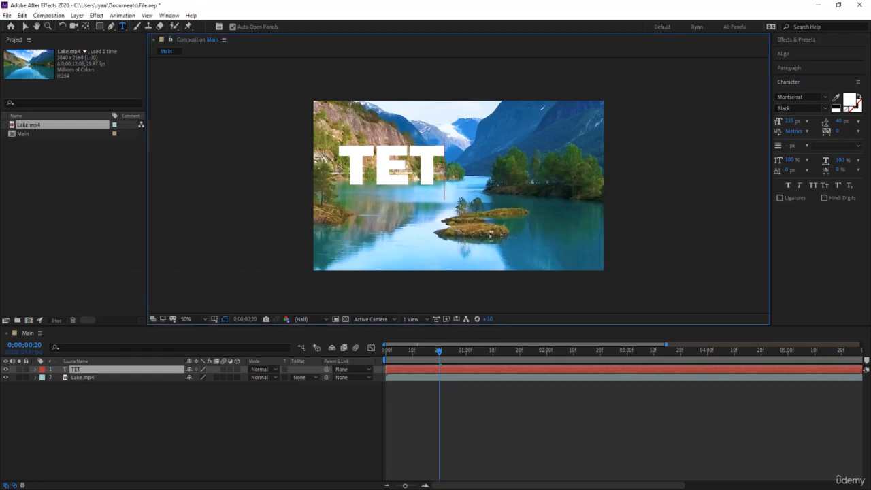
pyautogui.press('BackSpace')
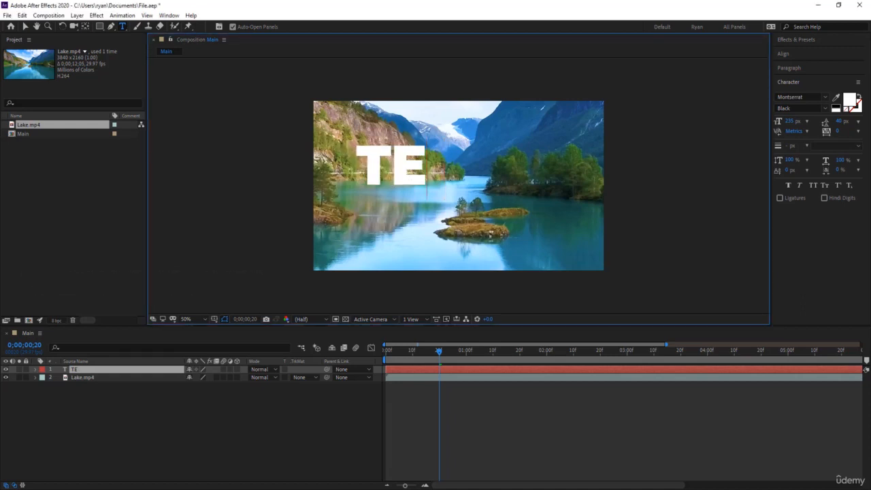
pyautogui.write('XT')
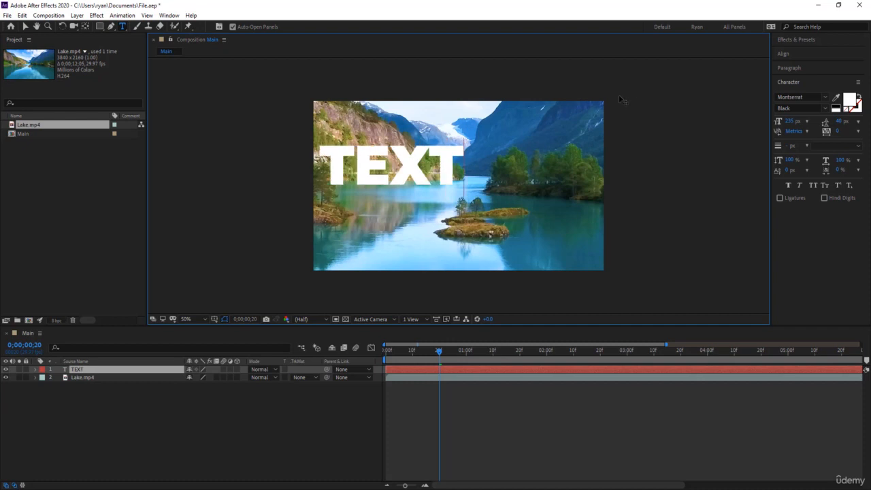
# Center the TEXT layer horizontally and vertically in the composition and return the playhead to 0;00;00;00.
pyautogui.click(532, 437)
pyautogui.click(463, 367)
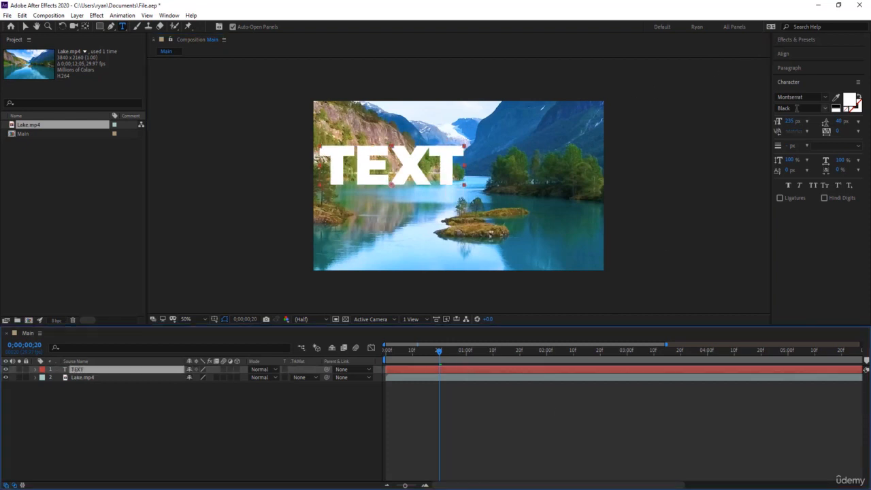
pyautogui.click(795, 55)
pyautogui.click(796, 77)
pyautogui.click(848, 81)
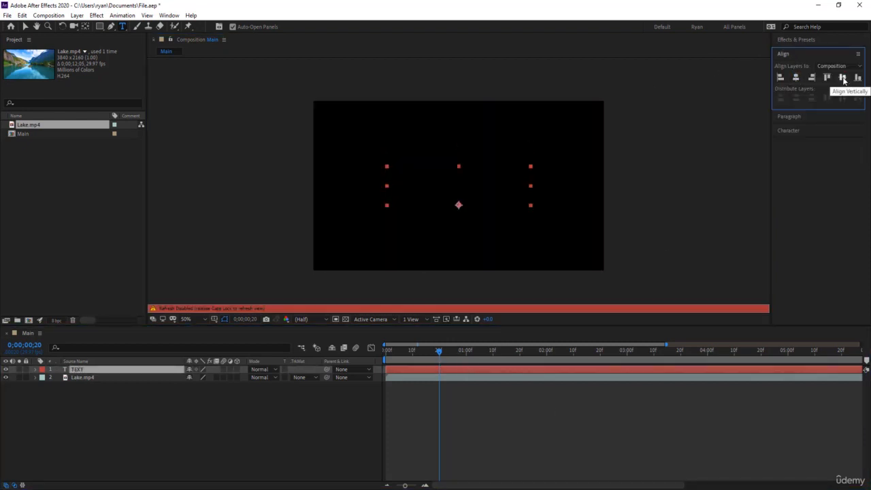
pyautogui.press('capslock')
pyautogui.click(453, 408)
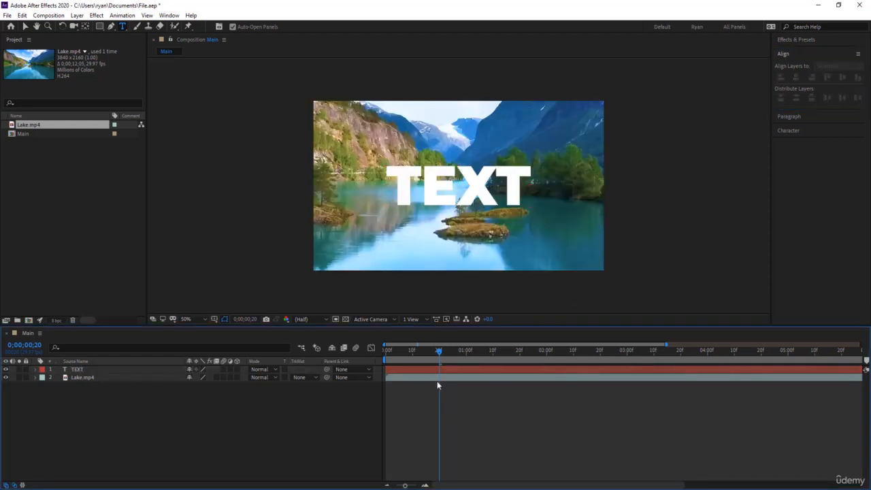
pyautogui.moveTo(439, 350); pyautogui.dragTo(385, 350)
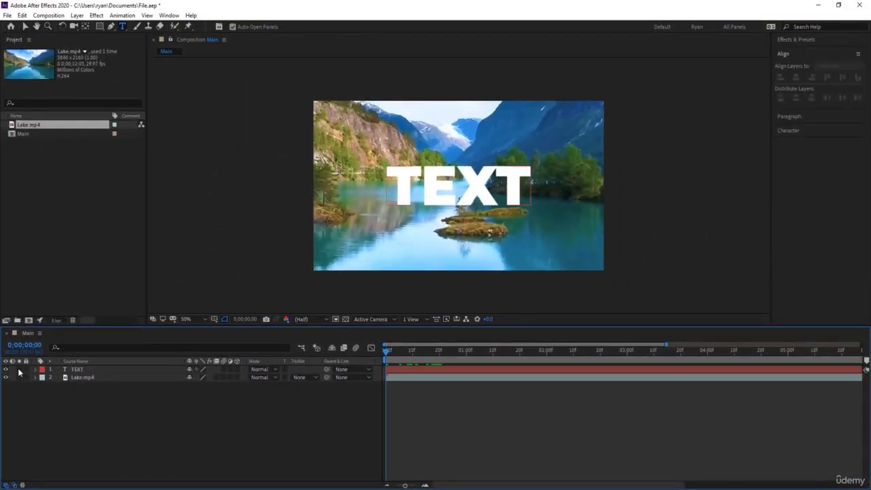
# Solo the TEXT layer and turn its solo off, and do the same for the Lake.mp4 layer.
pyautogui.click(19, 369)
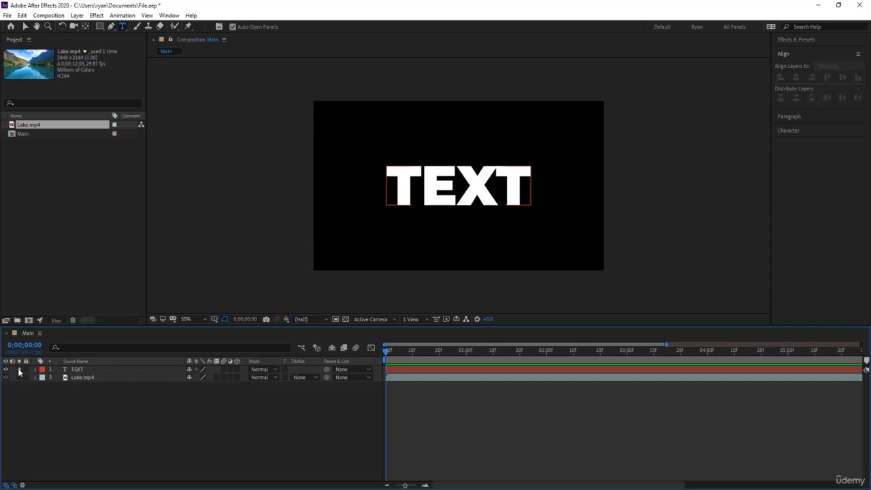
pyautogui.click(19, 369)
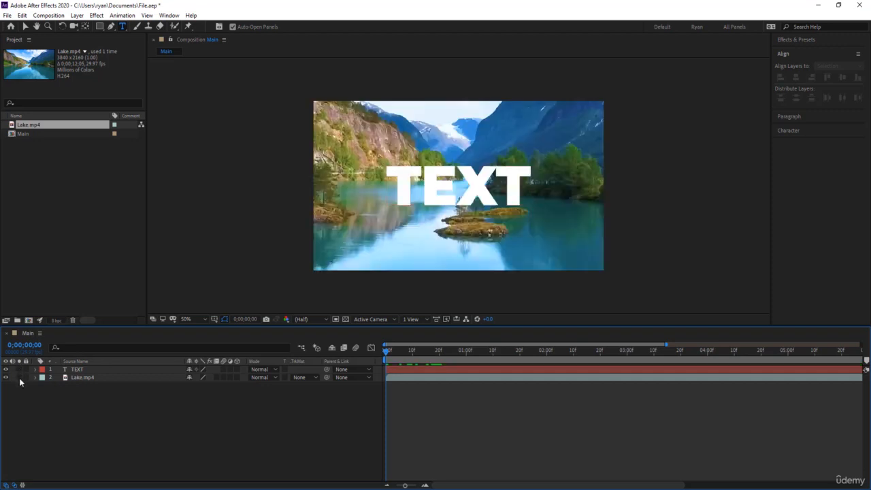
pyautogui.click(19, 377)
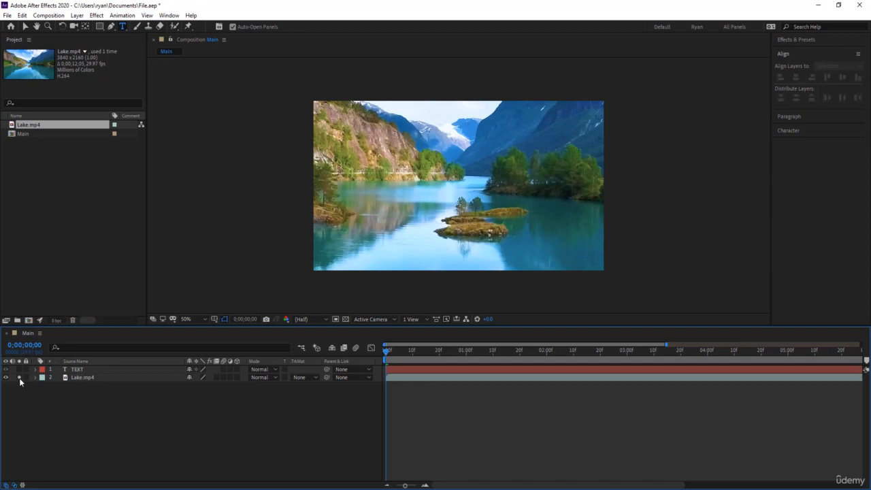
pyautogui.click(19, 378)
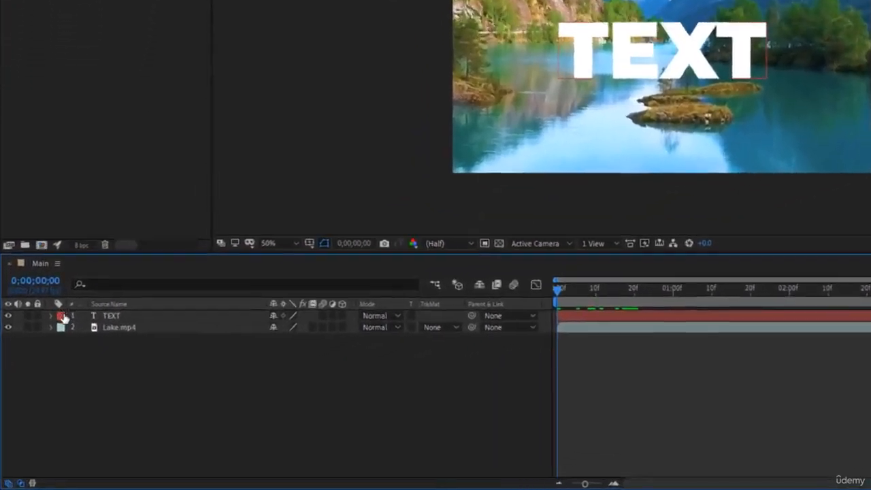
# Keep the TEXT layer's label color Red and change the Lake.mp4 label through Peach and Dark Green to Yellow.
pyautogui.click(42, 370)
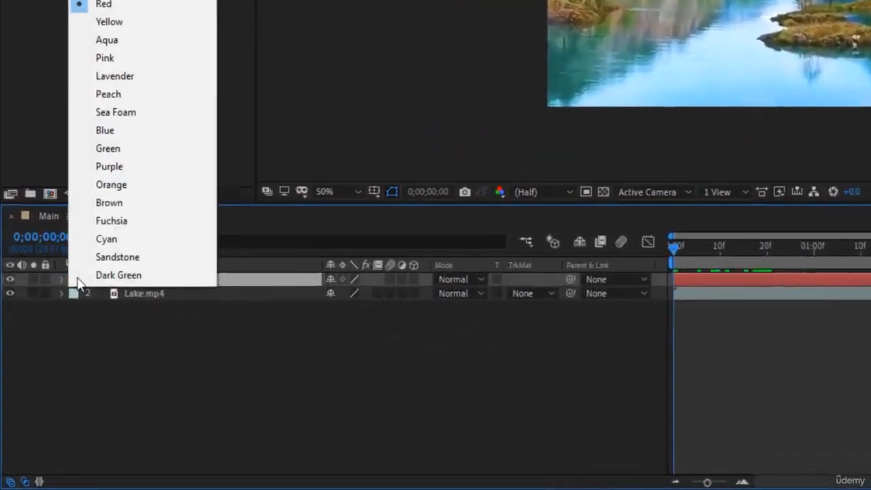
pyautogui.click(103, 4)
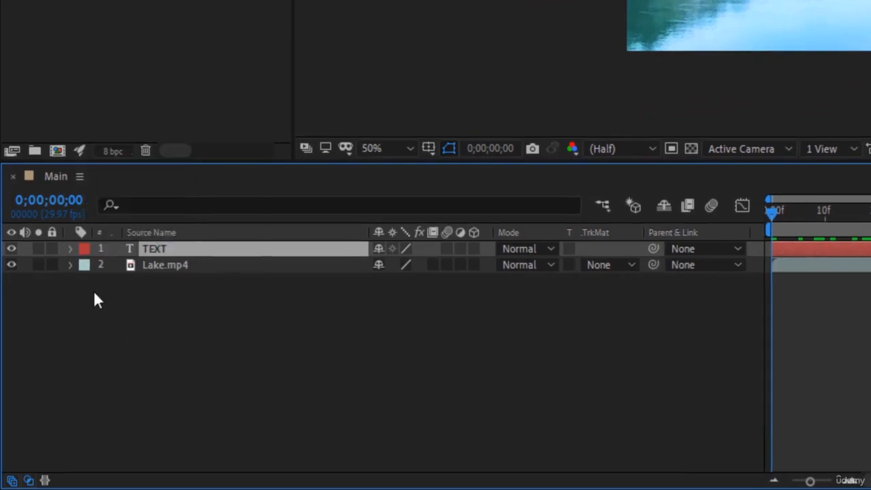
pyautogui.click(83, 267)
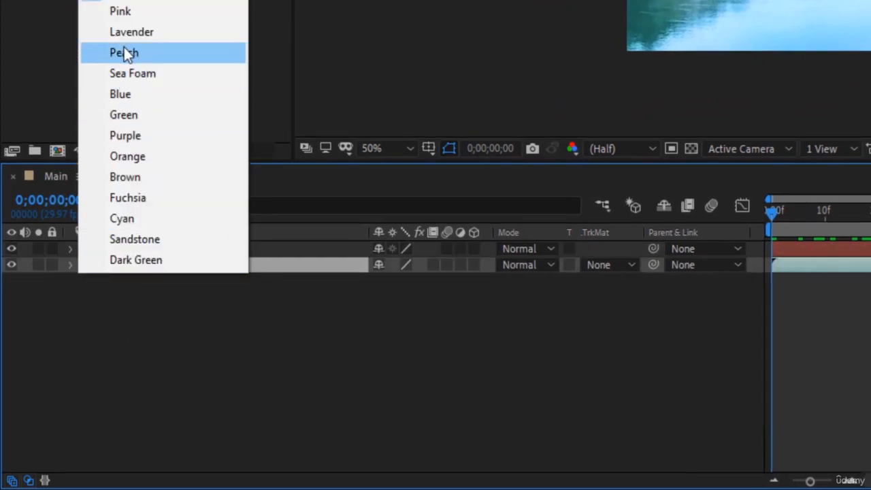
pyautogui.click(122, 52)
pyautogui.click(83, 265)
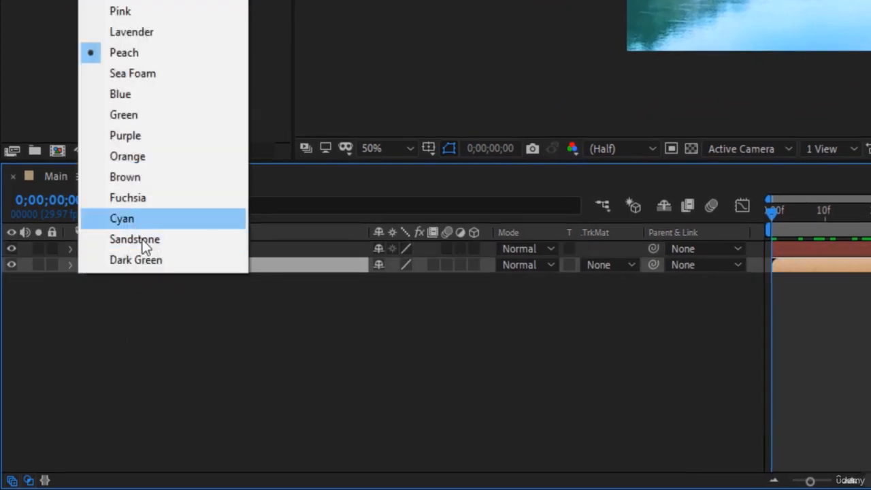
pyautogui.click(146, 258)
pyautogui.click(86, 266)
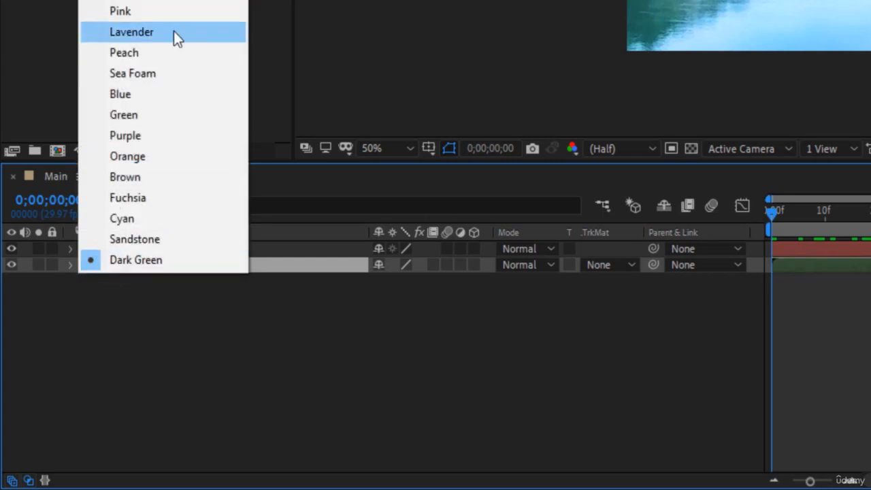
pyautogui.click(136, 0)
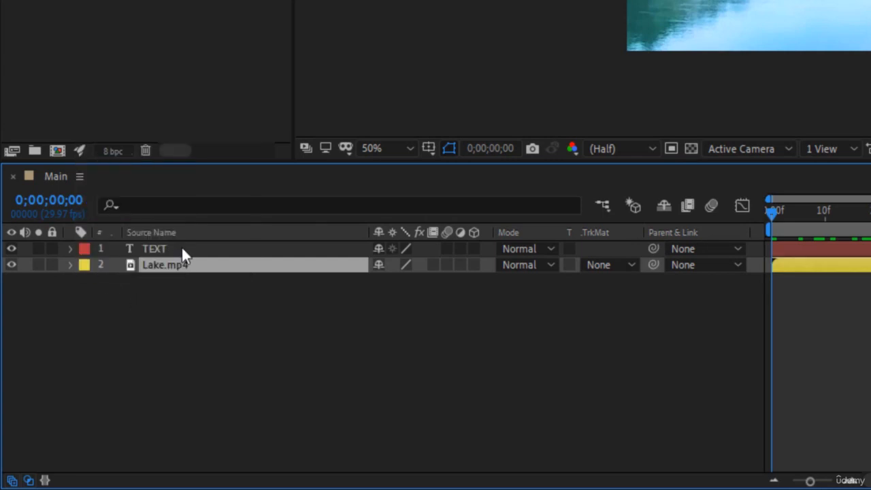
# Mark both layers as shy and hide shy layers in the timeline, show them again and clear the TEXT layer's shy setting.
pyautogui.click(181, 249)
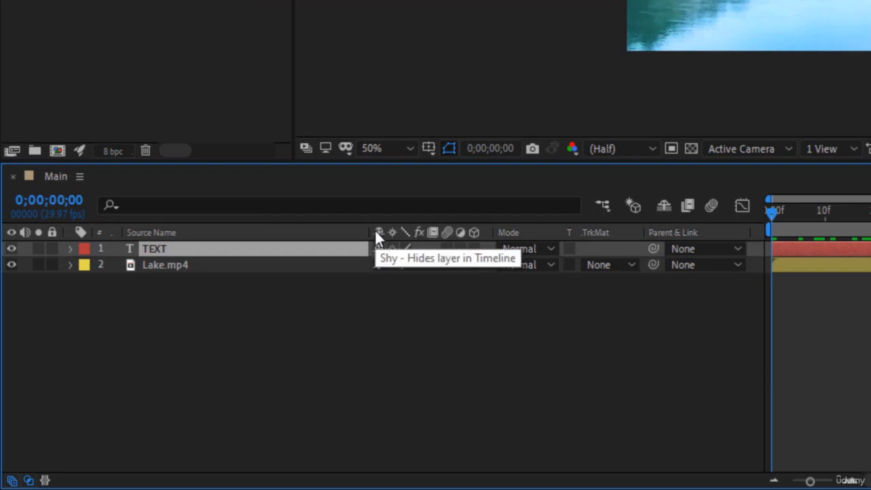
pyautogui.click(378, 249)
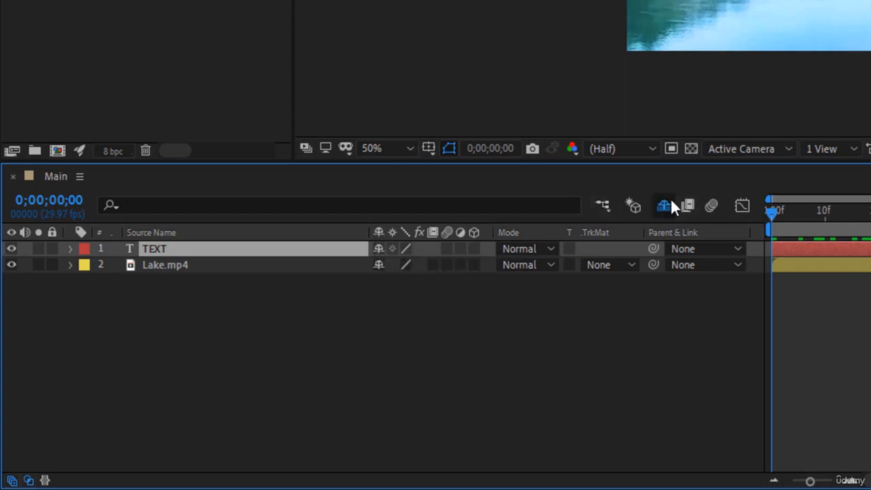
pyautogui.click(378, 249)
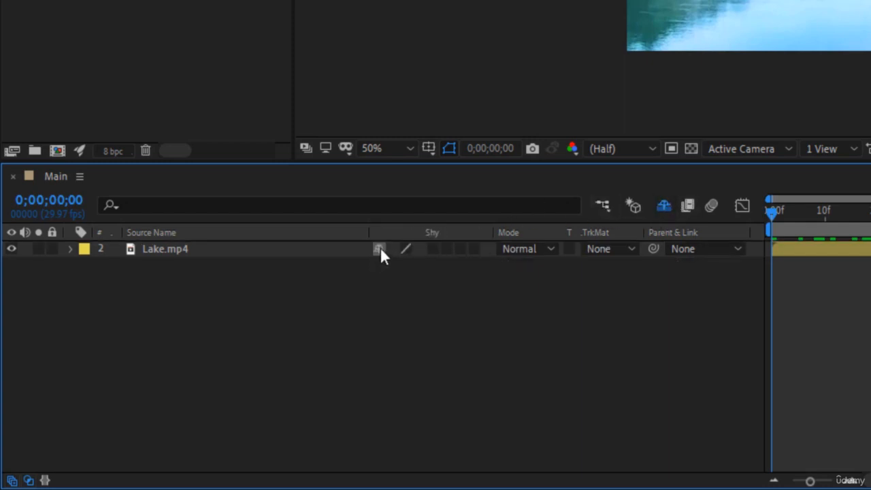
pyautogui.click(379, 248)
pyautogui.click(663, 207)
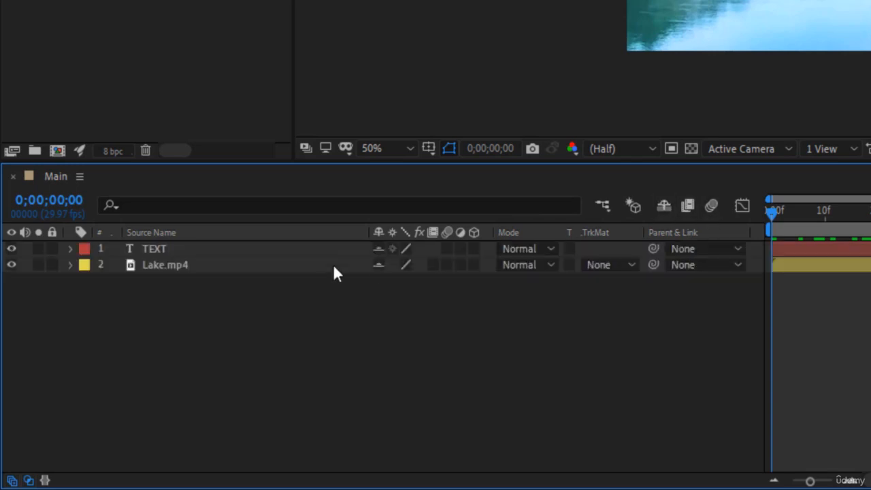
pyautogui.click(376, 251)
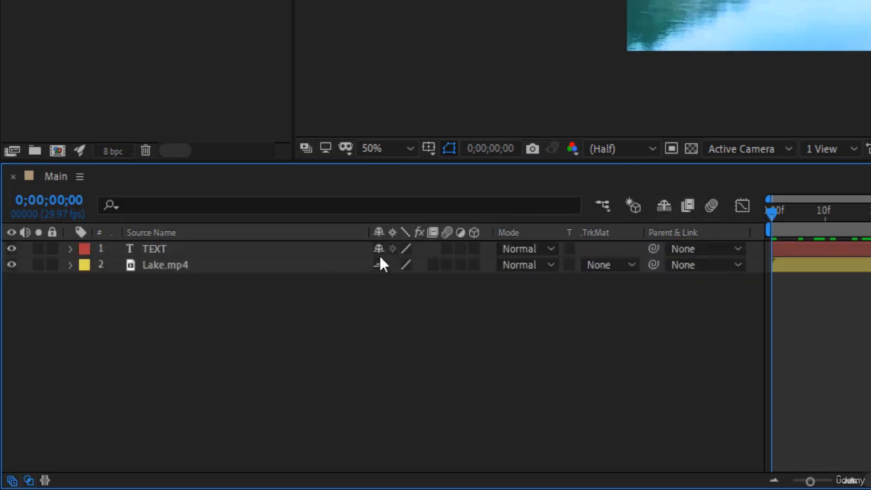
# Enable motion blur on the TEXT and Lake.mp4 layers and look through the TEXT layer's blending modes, keeping Normal.
pyautogui.click(445, 264)
pyautogui.click(709, 206)
pyautogui.click(538, 249)
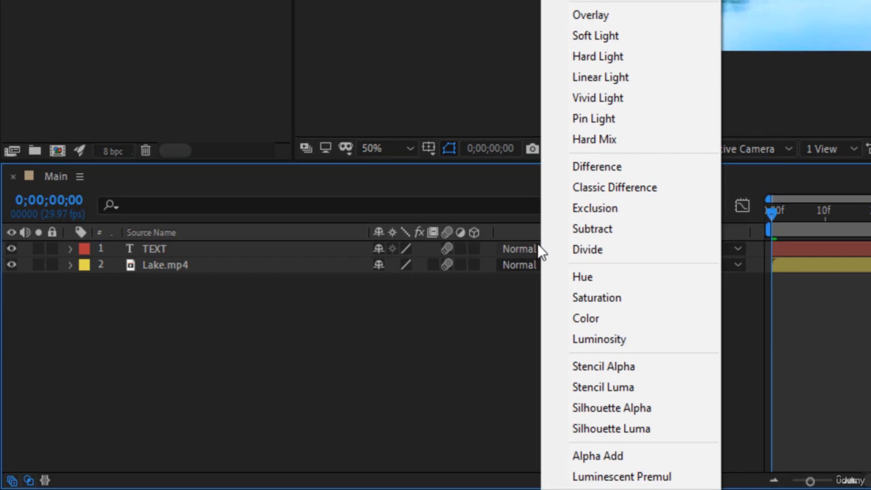
pyautogui.click(519, 299)
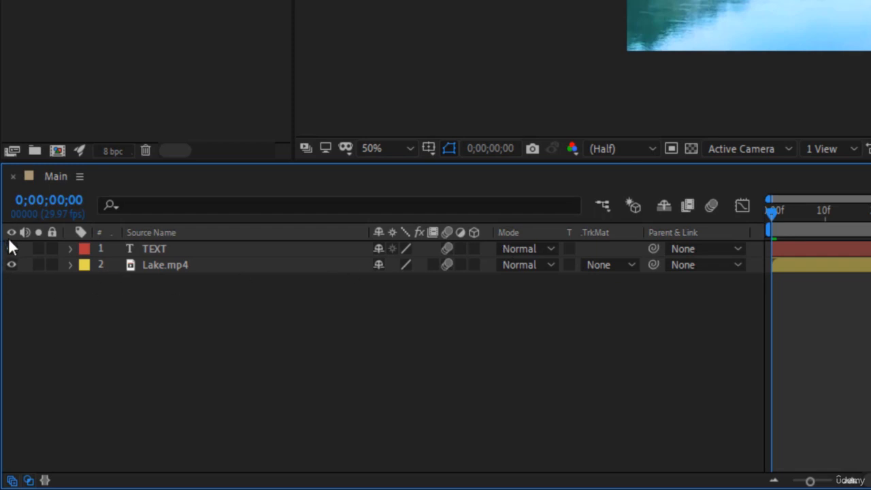
# Lock the Lake.mp4 layer, undo the accidental empty text box and switch to the Selection tool.
pyautogui.click(155, 266)
pyautogui.click(52, 265)
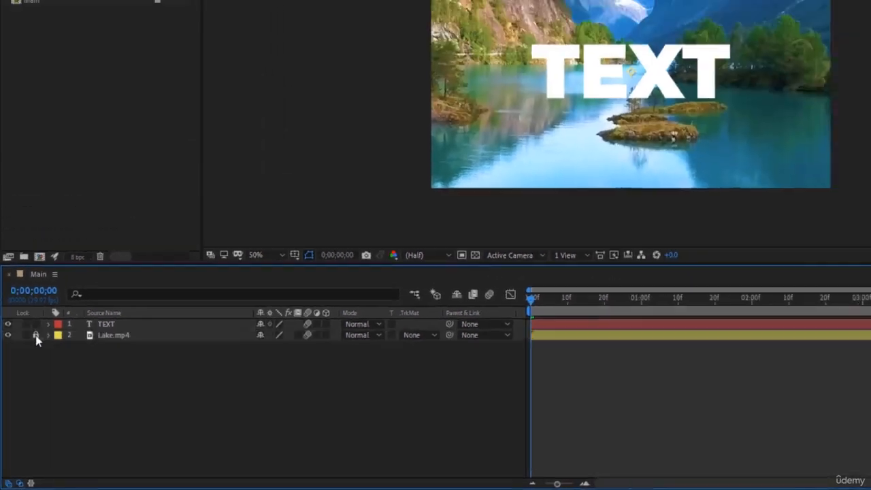
pyautogui.moveTo(566, 149); pyautogui.dragTo(431, 127)
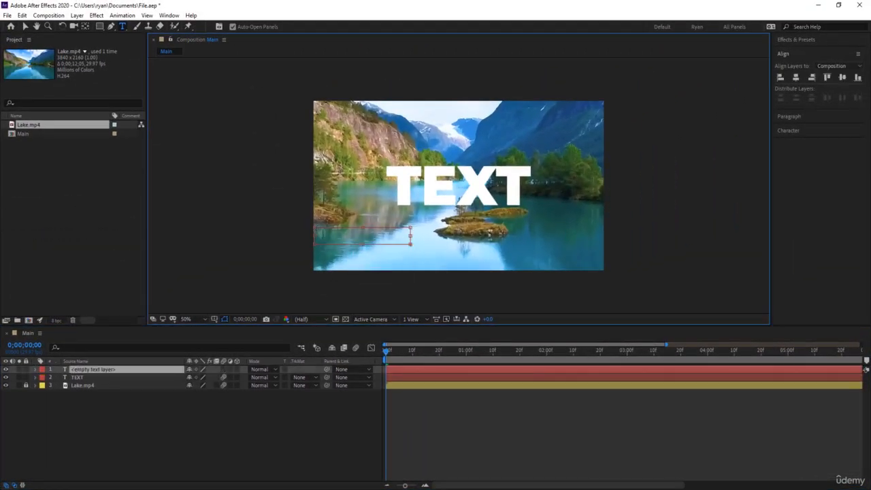
pyautogui.hotkey('ctrl', 'z')
pyautogui.press('v')
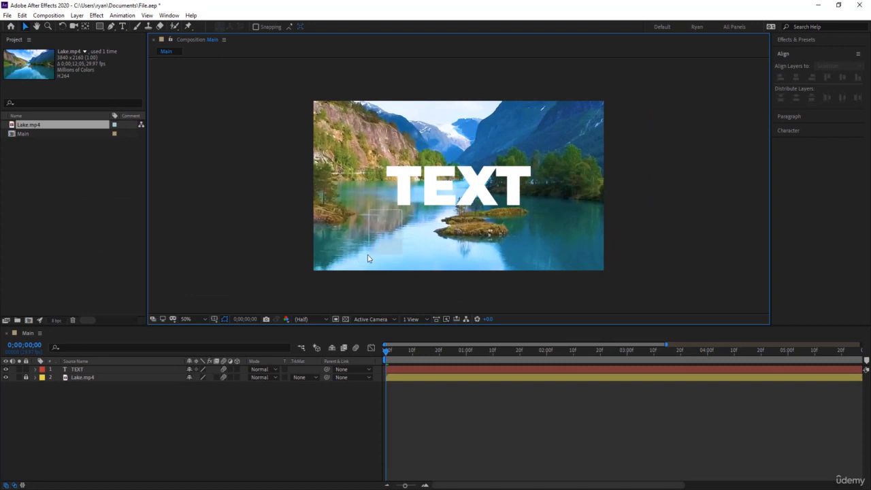
# Unlock the Lake.mp4 layer to shift the footage slightly in the composition, undo the move and lock the layer again.
pyautogui.click(26, 378)
pyautogui.moveTo(377, 258)
pyautogui.mouseDown()
pyautogui.moveTo(313, 295)
pyautogui.moveTo(432, 210)
pyautogui.moveTo(402, 189)
pyautogui.moveTo(362, 252)
pyautogui.mouseUp()
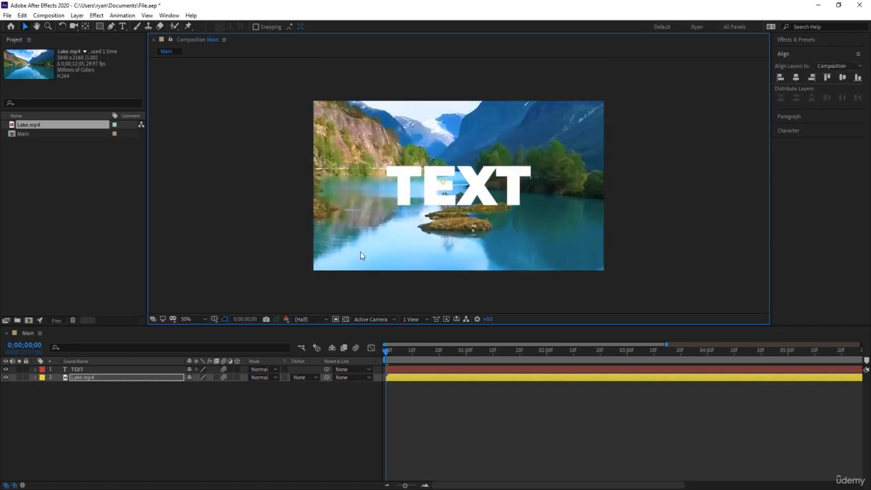
pyautogui.click(28, 385)
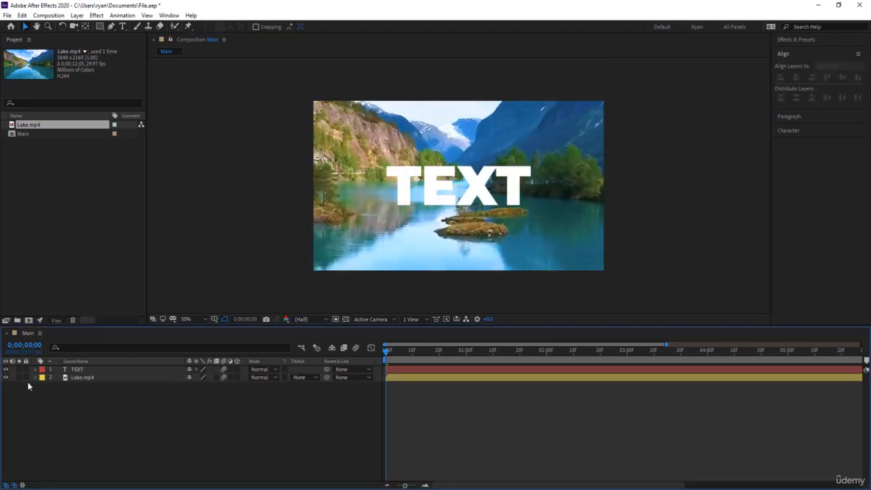
pyautogui.click(26, 377)
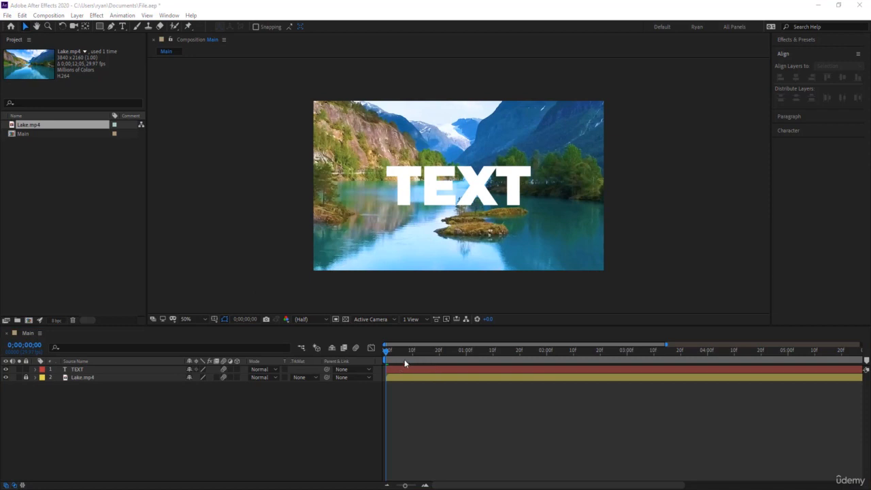
# Shift the TEXT layer in time to start at 20 frames and trim its start to about 27 frames.
pyautogui.click(423, 369)
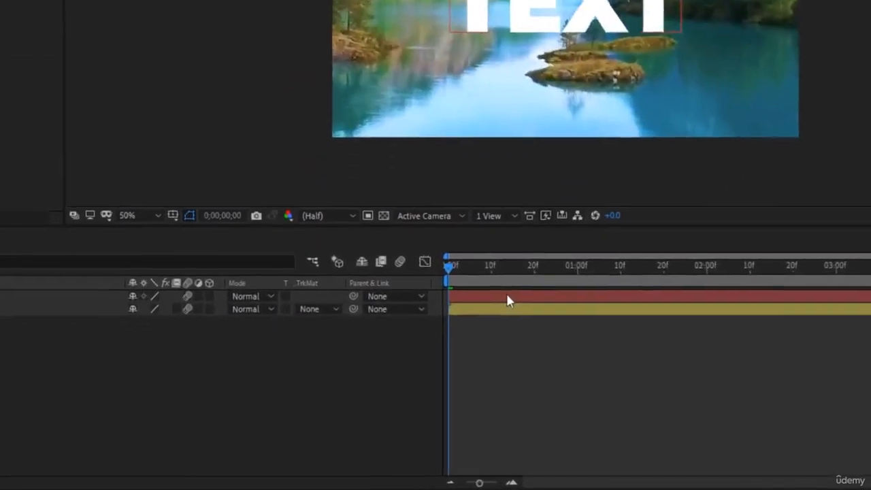
pyautogui.click(525, 280)
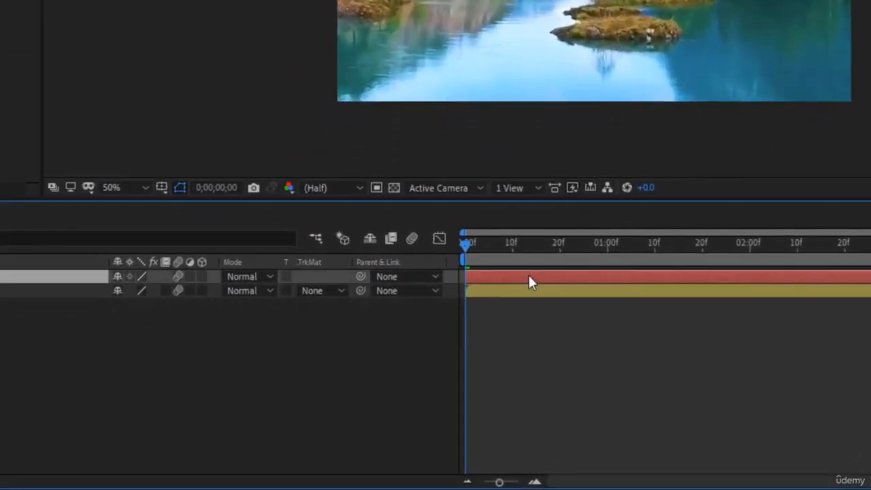
pyautogui.moveTo(532, 278); pyautogui.dragTo(628, 276)
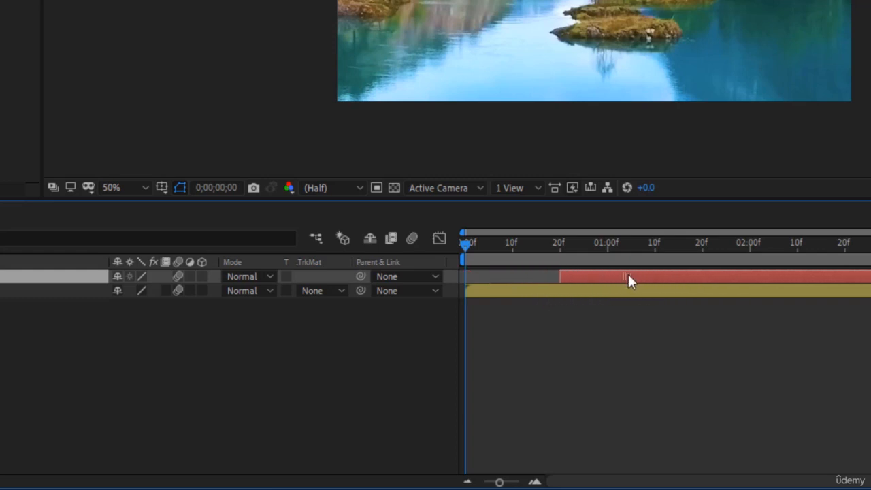
pyautogui.press('capslock')
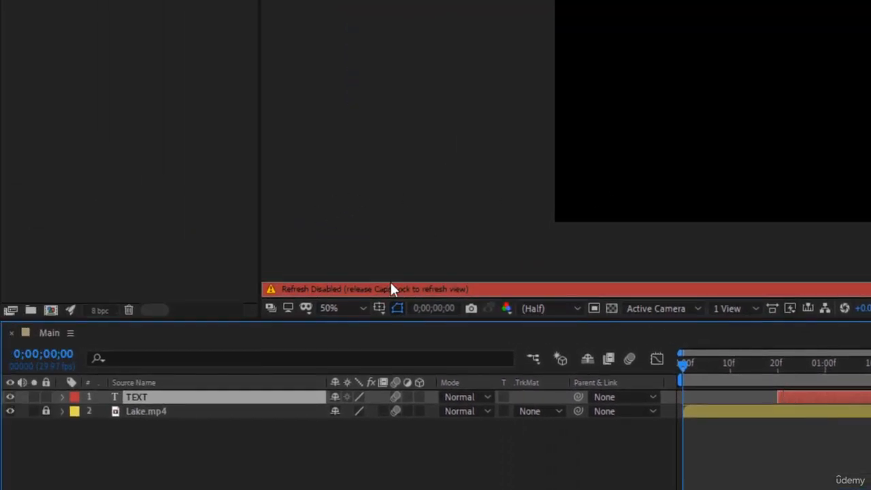
pyautogui.press('capslock')
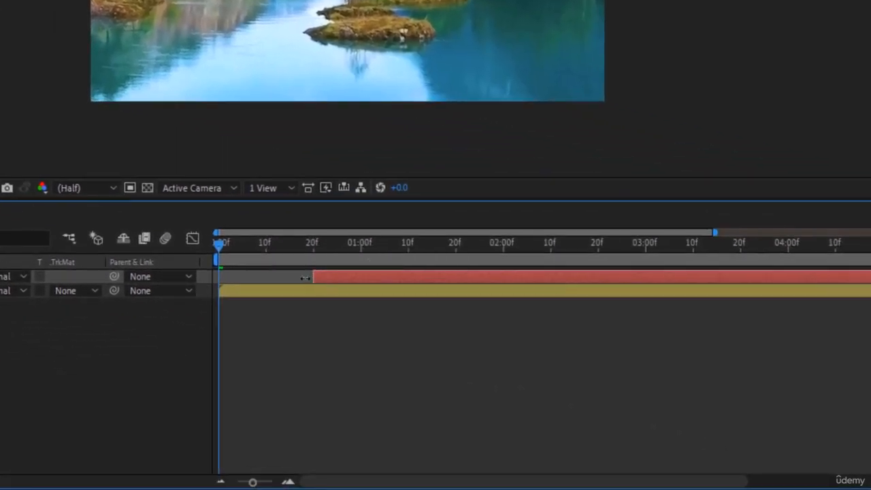
pyautogui.moveTo(319, 276); pyautogui.dragTo(350, 273)
# Trim the start of the Lake.mp4 layer to 20 frames and place the playhead at that new in point.
pyautogui.click(301, 292)
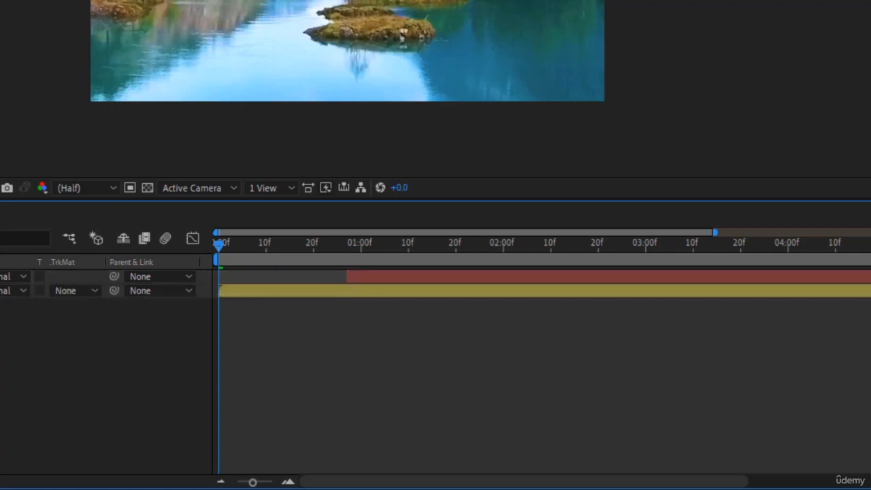
pyautogui.moveTo(219, 290); pyautogui.dragTo(314, 292)
pyautogui.moveTo(273, 254); pyautogui.dragTo(318, 252)
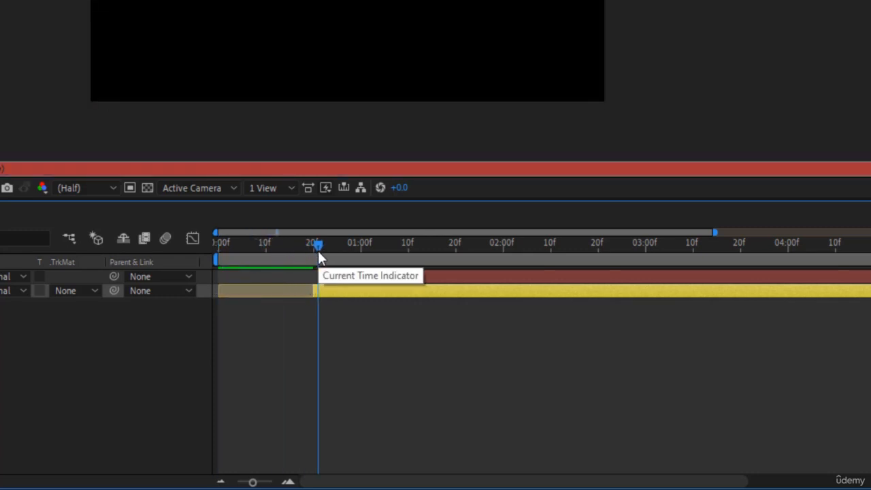
pyautogui.click(309, 254)
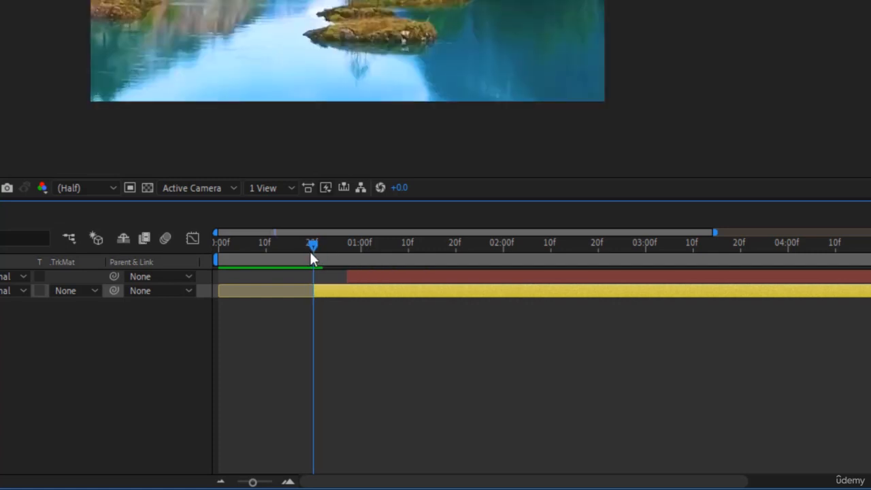
# Shift the Lake.mp4 layer to start at about 13 frames and trim its start to about 23 frames.
pyautogui.moveTo(310, 290)
pyautogui.mouseDown()
pyautogui.moveTo(218, 290)
pyautogui.moveTo(305, 291)
pyautogui.mouseUp()
pyautogui.click(245, 319)
pyautogui.click(241, 289)
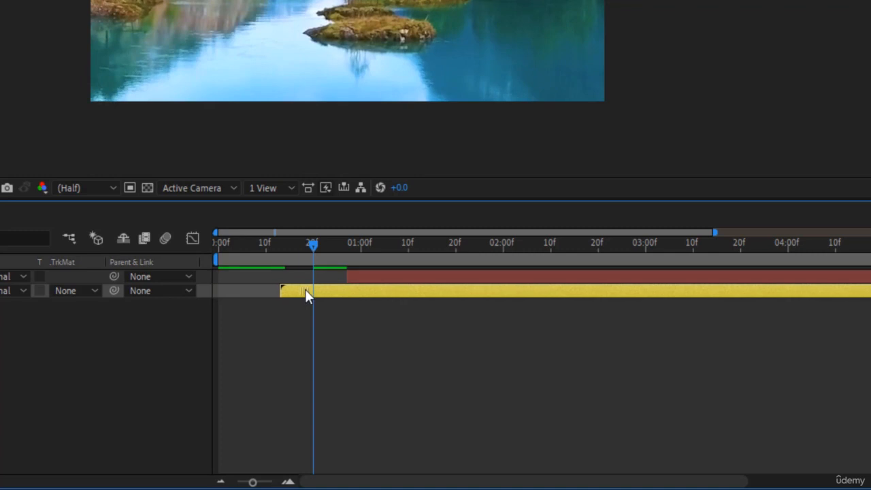
pyautogui.moveTo(265, 255); pyautogui.dragTo(323, 257)
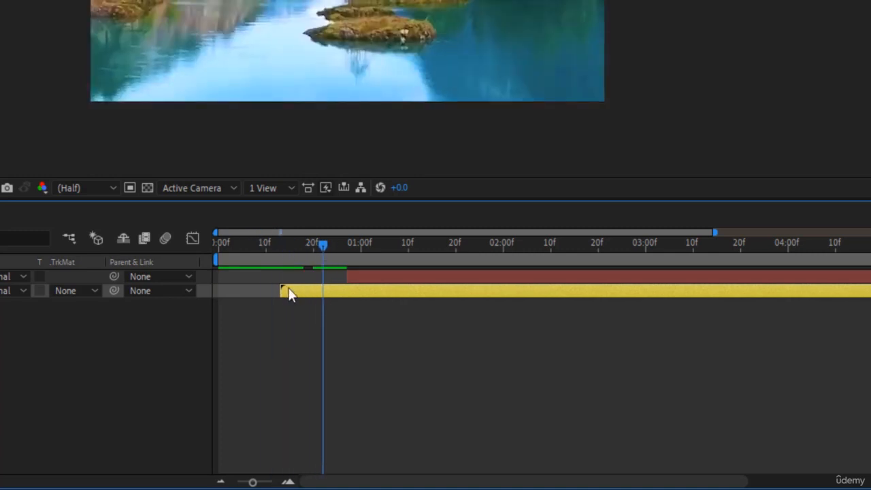
pyautogui.moveTo(282, 290); pyautogui.dragTo(326, 289)
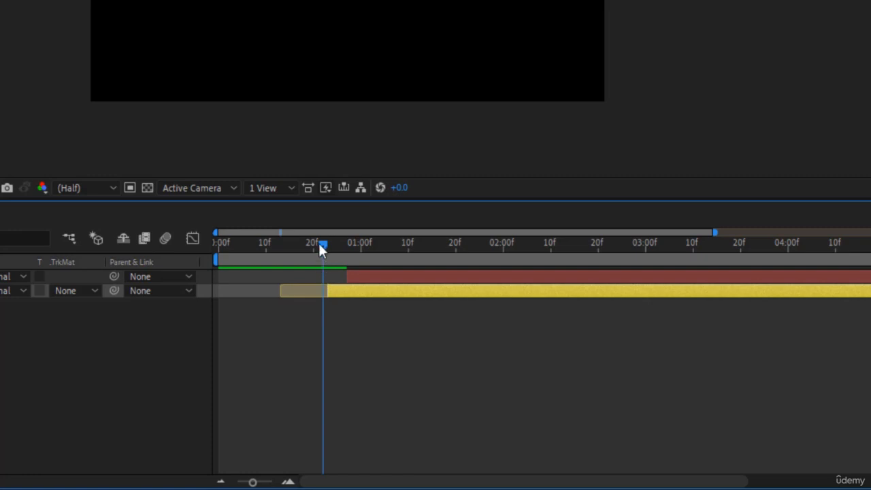
# Extend the trimmed start of the Lake.mp4 layer back to 0 frames and deselect the layer.
pyautogui.moveTo(318, 242); pyautogui.dragTo(285, 254)
pyautogui.moveTo(326, 292); pyautogui.dragTo(255, 286)
pyautogui.click(321, 313)
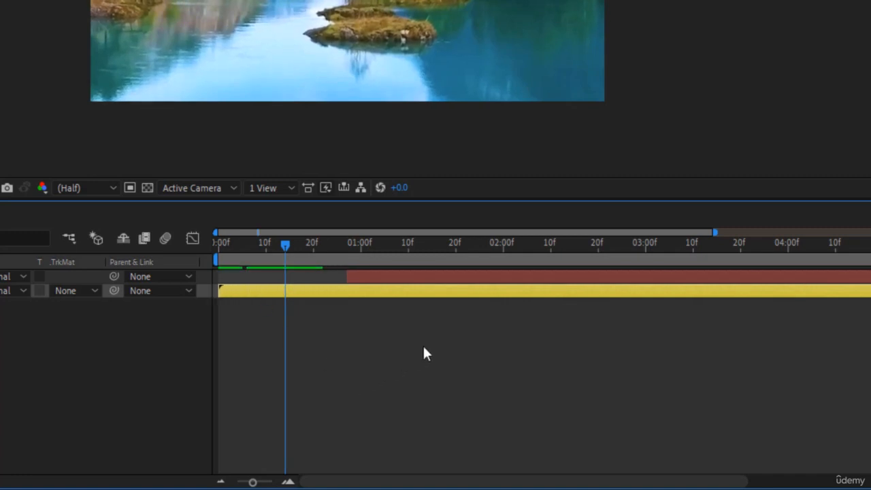
pyautogui.click(6, 129)
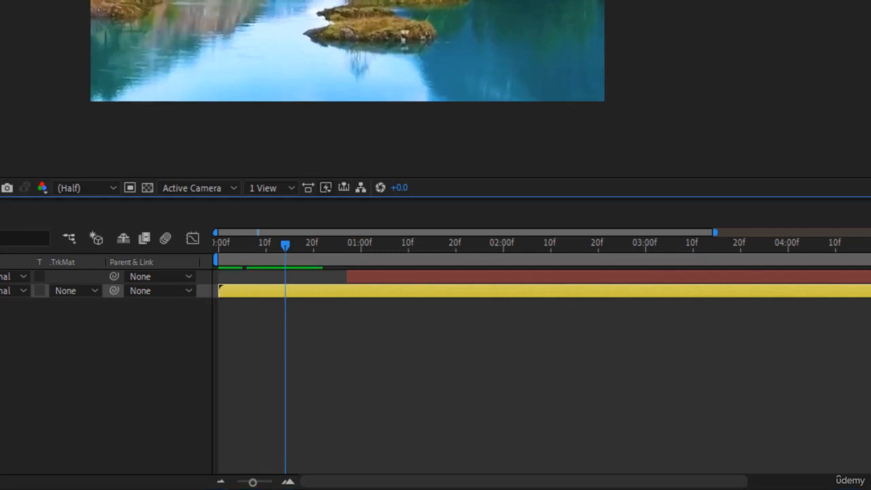
pyautogui.click(392, 367)
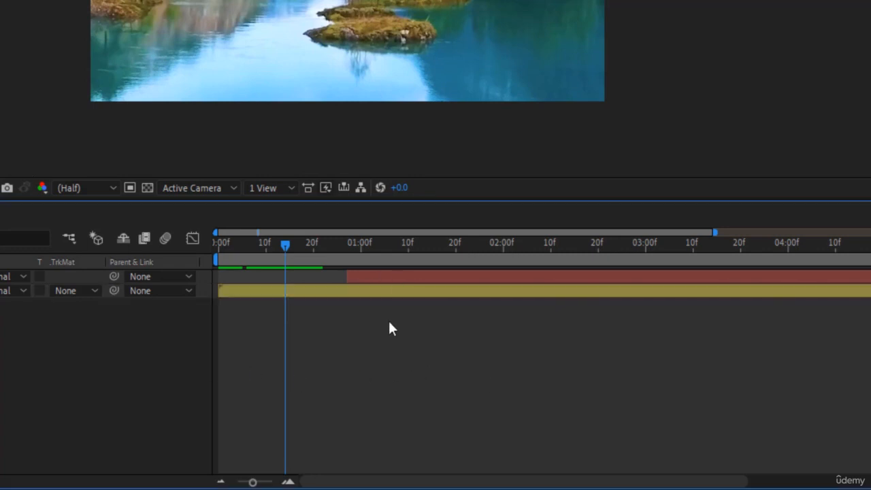
# Shift the TEXT layer back in time to start at 0 frames and deselect it.
pyautogui.click(374, 291)
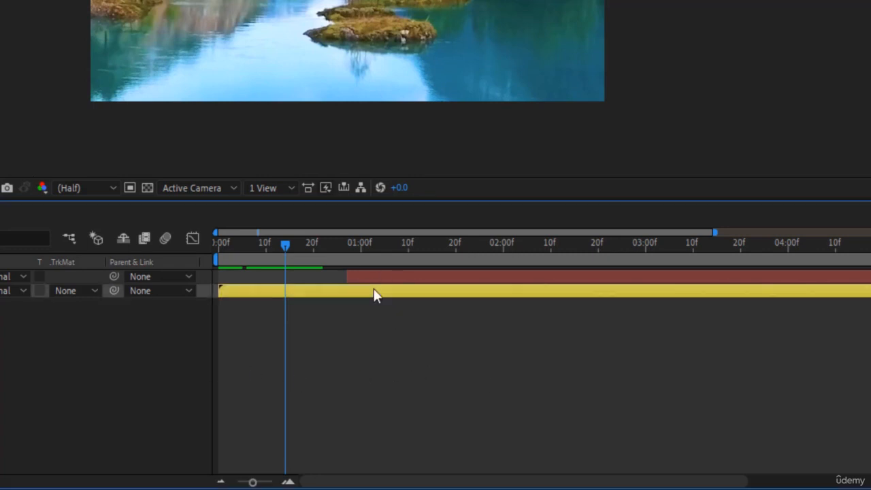
pyautogui.click(386, 385)
pyautogui.moveTo(380, 269); pyautogui.dragTo(254, 280)
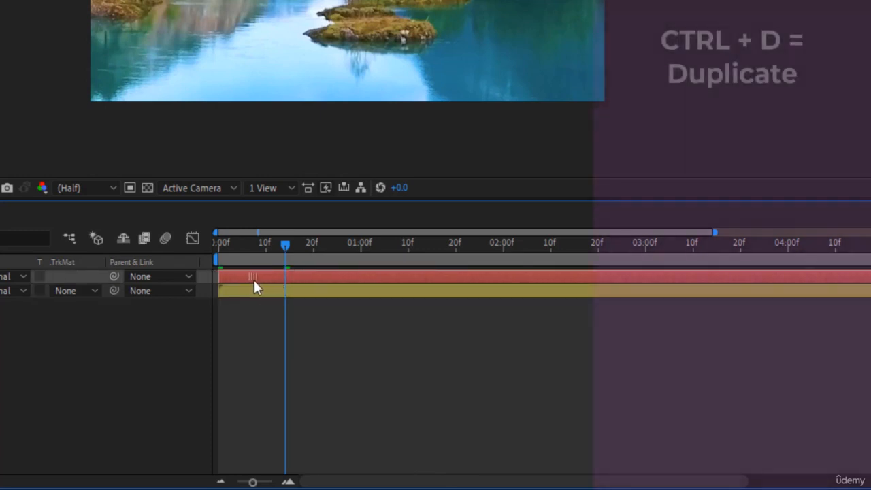
pyautogui.click(376, 354)
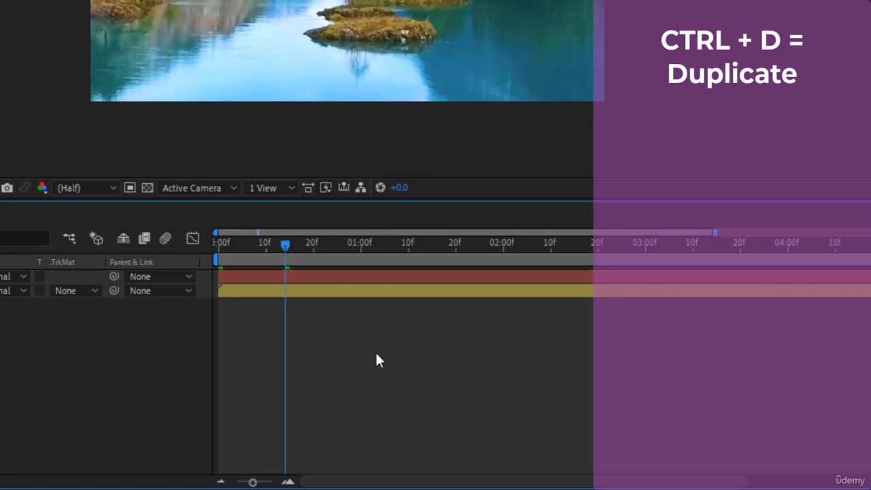
# Duplicate the TEXT layer and undo the duplication.
pyautogui.click(333, 276)
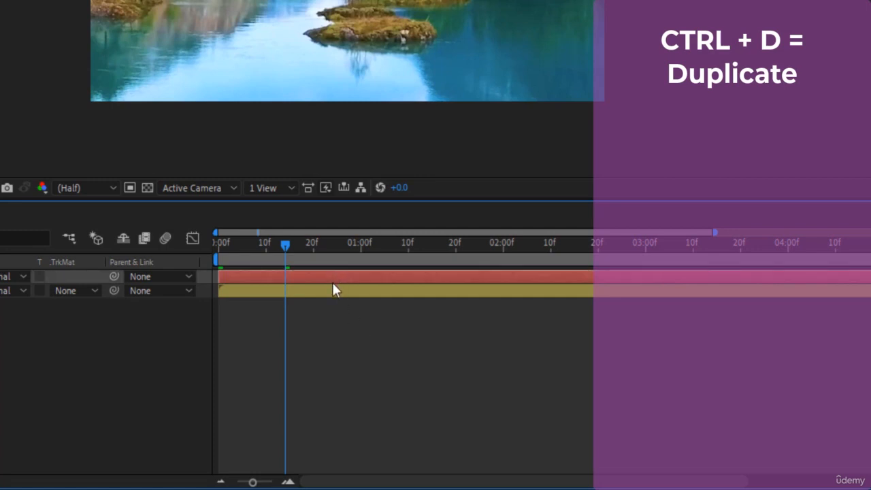
pyautogui.hotkey('ctrl', 'd')
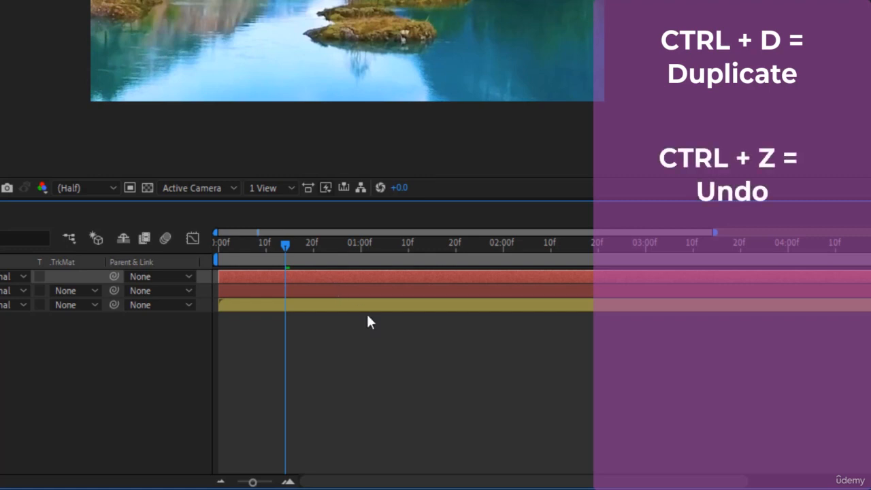
pyautogui.hotkey('ctrl', 'z')
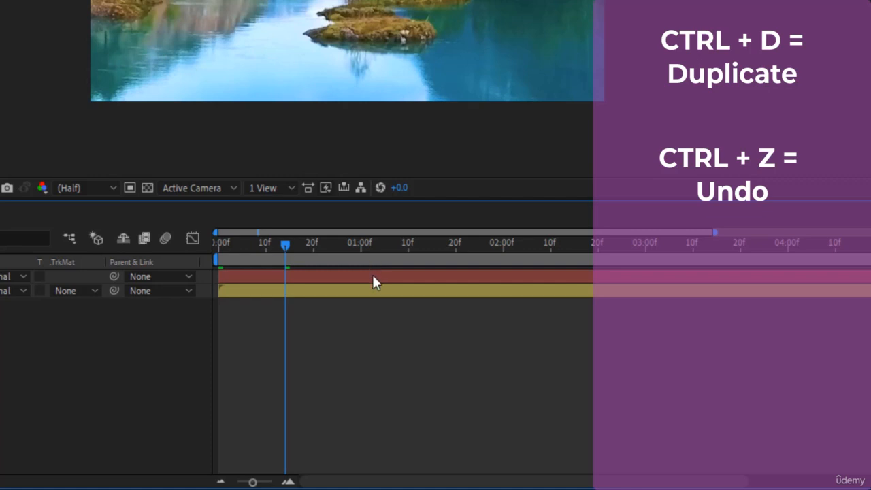
# Split the TEXT layer at 20 frames, shift its second part to start at 01:00f, and undo these edits.
pyautogui.moveTo(286, 245); pyautogui.dragTo(312, 246)
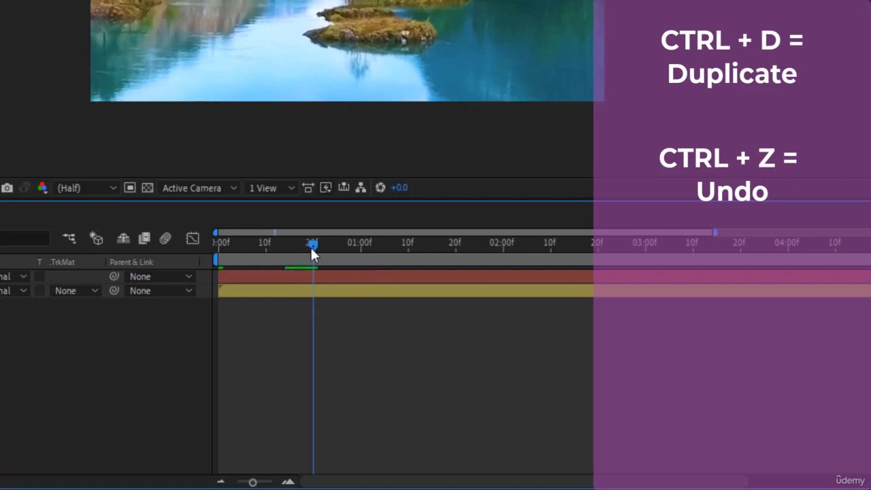
pyautogui.click(310, 277)
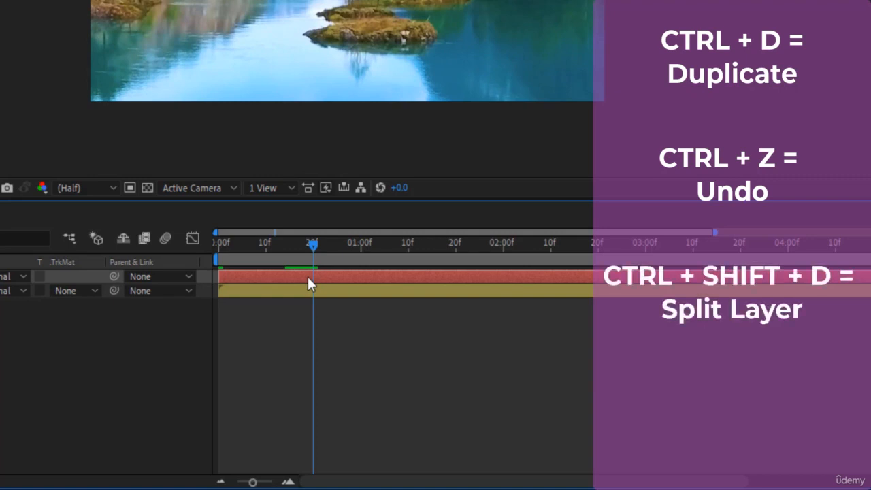
pyautogui.hotkey('ctrl', 'shift', 'd')
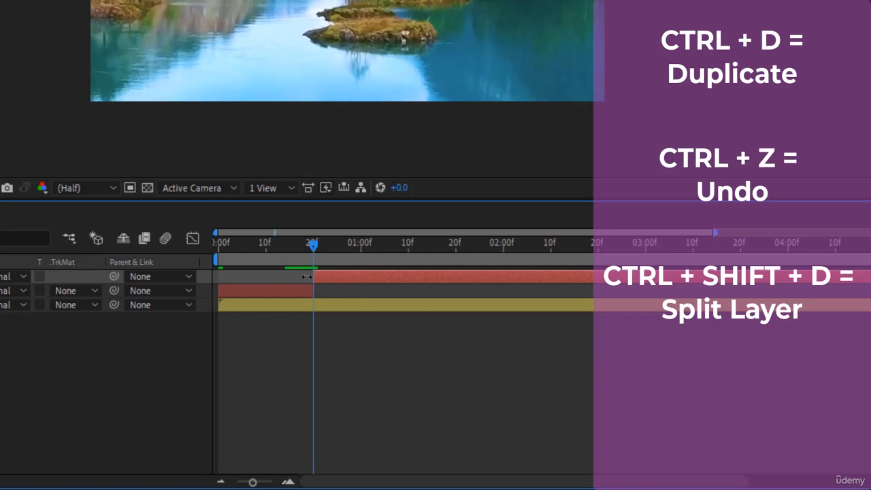
pyautogui.moveTo(344, 278); pyautogui.dragTo(393, 277)
pyautogui.moveTo(295, 253); pyautogui.dragTo(329, 257)
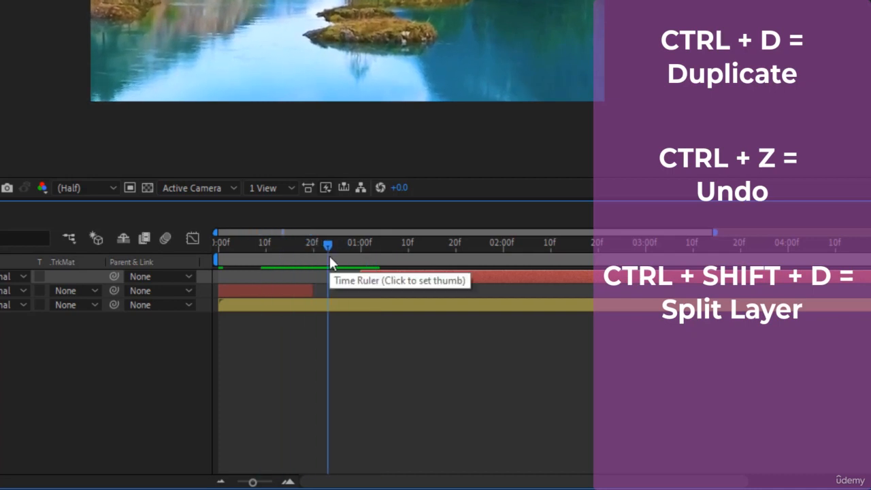
pyautogui.hotkey('ctrl', 'z')
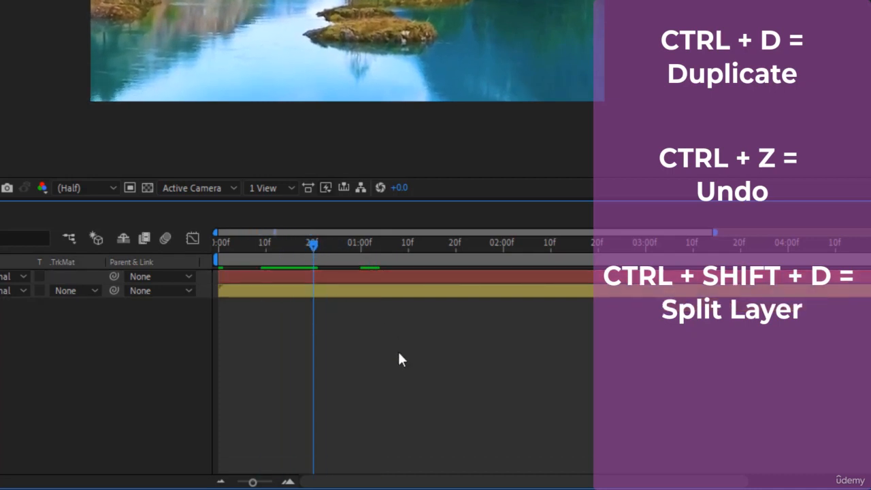
# Trim the TEXT layer's start to 01:00f and its end to 02:00f, and undo both trims.
pyautogui.moveTo(313, 252); pyautogui.dragTo(361, 248)
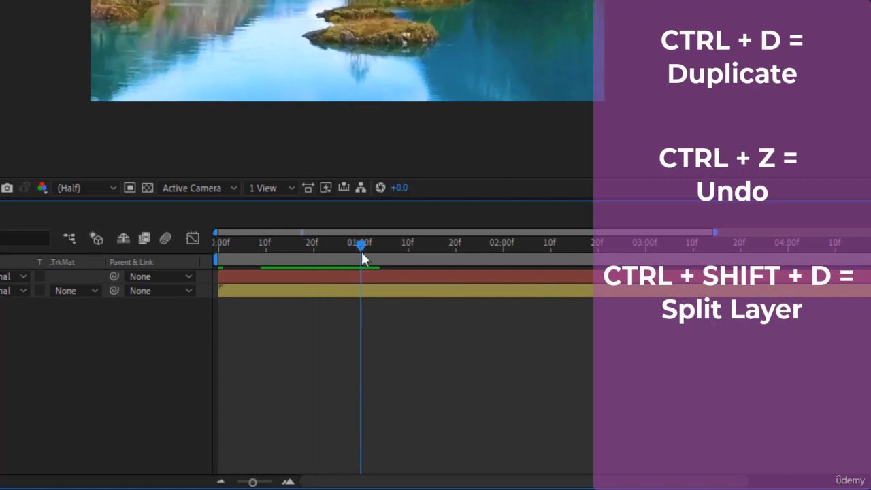
pyautogui.click(377, 274)
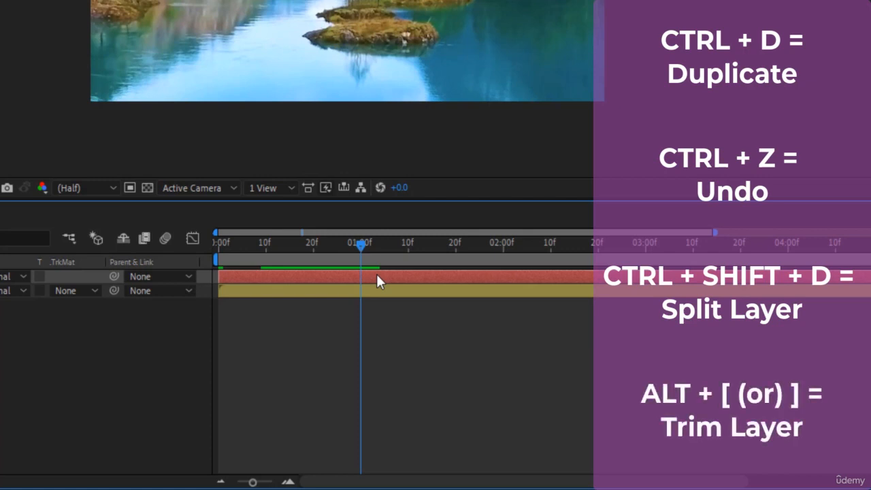
pyautogui.hotkey('alt', '[')
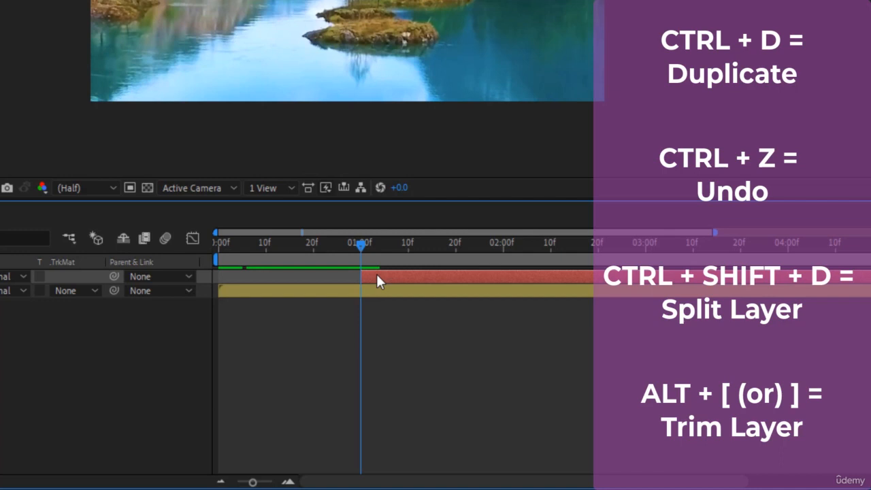
pyautogui.moveTo(355, 243); pyautogui.dragTo(505, 262)
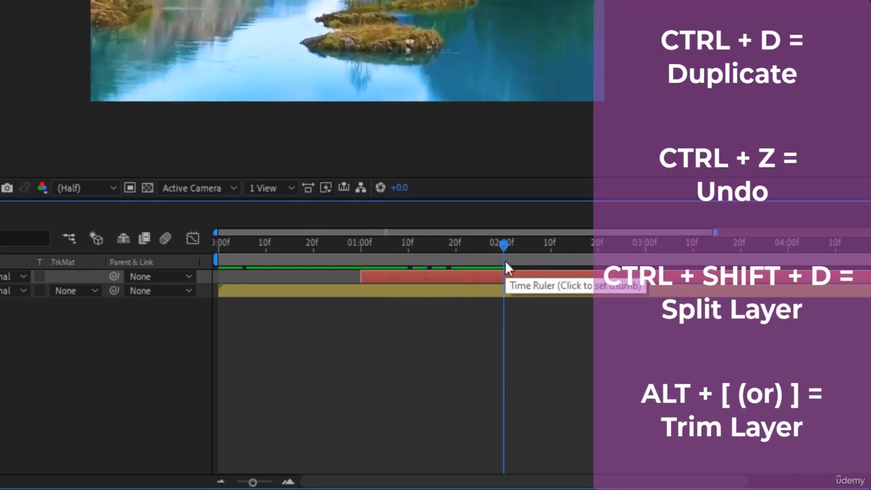
pyautogui.hotkey('alt', ']')
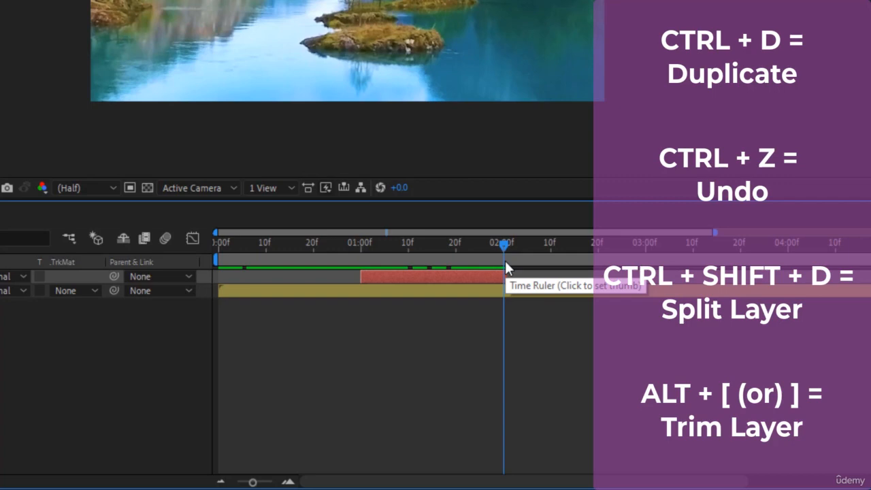
pyautogui.click(517, 329)
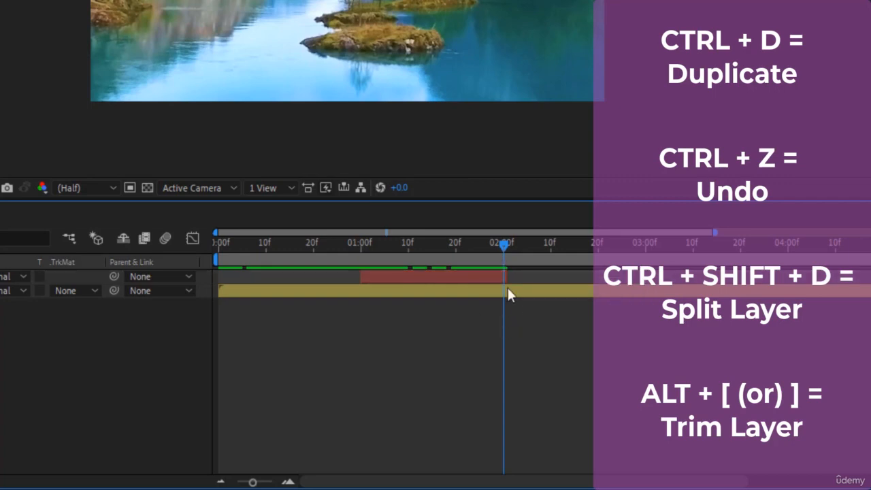
pyautogui.hotkey('ctrl', 'z')
pyautogui.hotkey('ctrl', 'z')
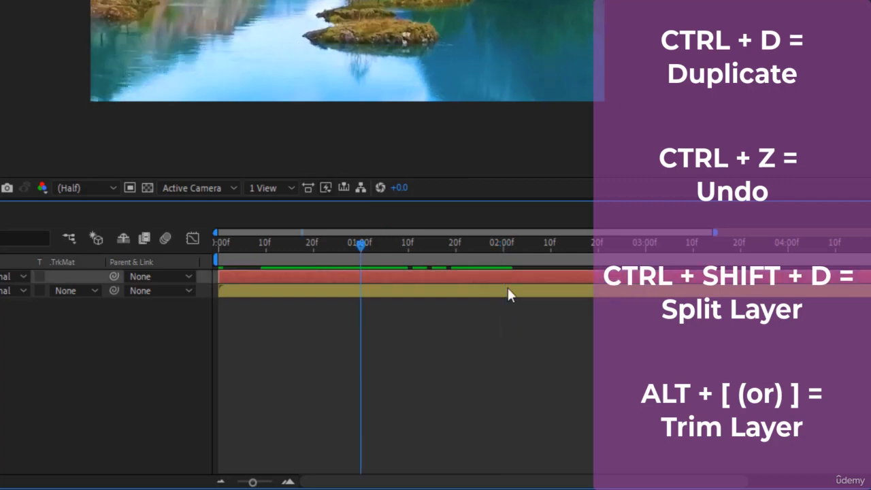
pyautogui.click(505, 317)
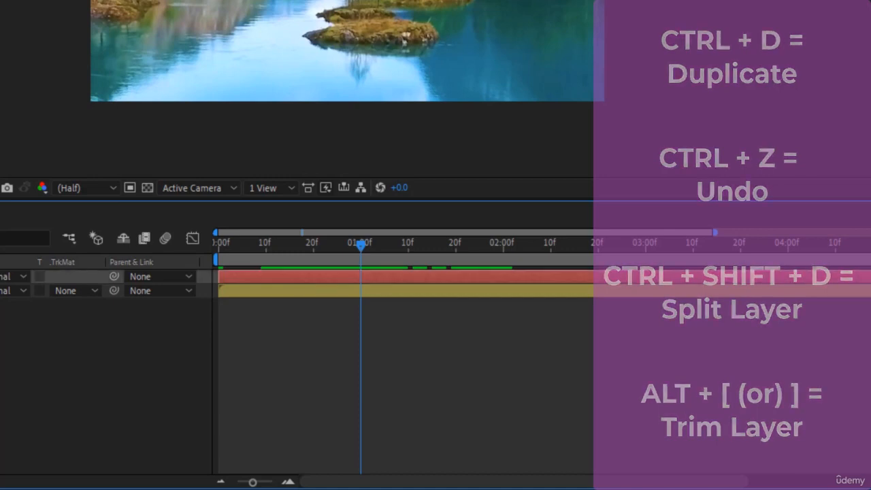
# Copy the TEXT layer and paste it twice into the composition.
pyautogui.hotkey('ctrl', 'c')
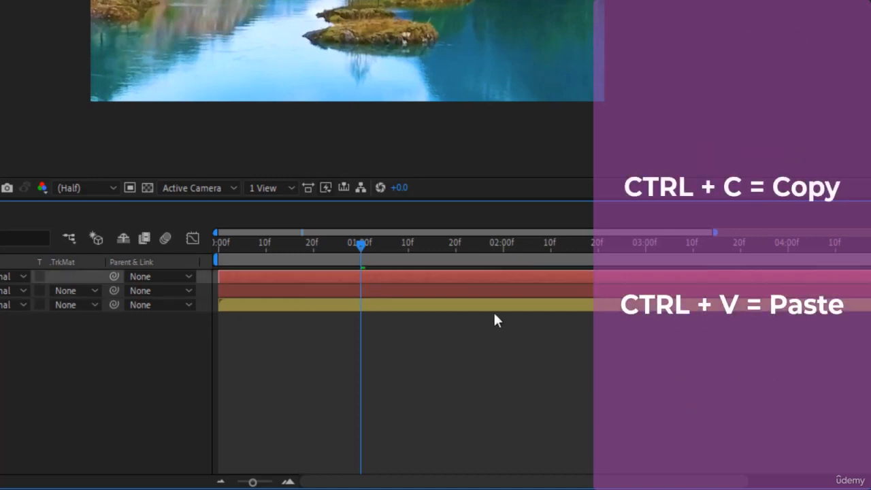
pyautogui.hotkey('ctrl', 'v')
pyautogui.hotkey('ctrl', 'v')
# Copy the Lake.mp4 layer and paste it three times at the top of the layer stack.
pyautogui.click(338, 320)
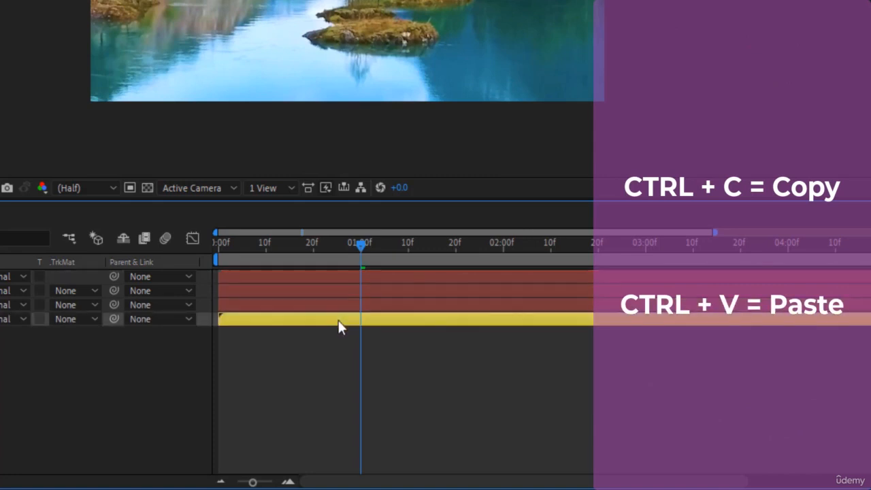
pyautogui.click(344, 362)
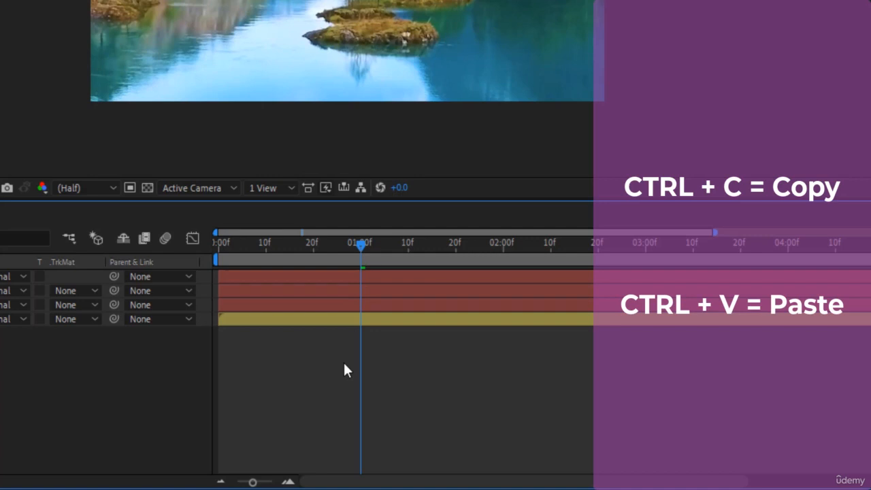
pyautogui.hotkey('ctrl', 'v')
pyautogui.hotkey('ctrl', 'v')
pyautogui.hotkey('ctrl', 'v')
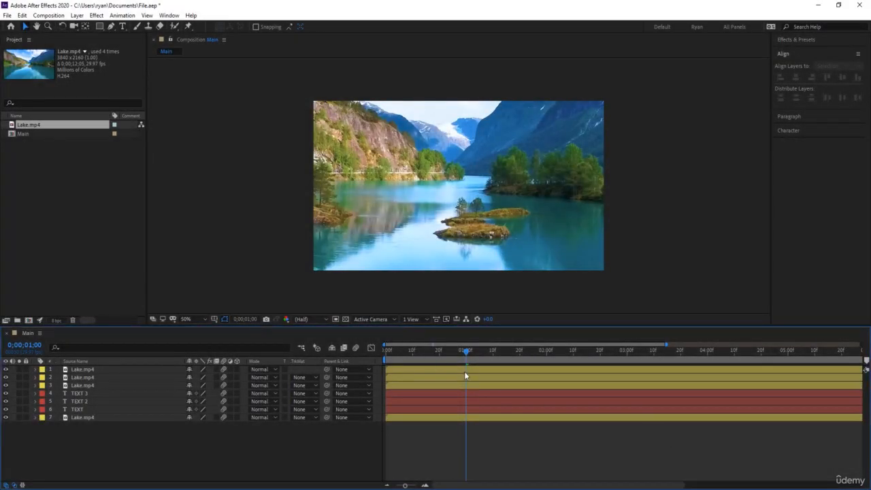
# Stagger the seven layers in time so that their starts lie between about 3 and 17 frames.
pyautogui.moveTo(464, 371); pyautogui.dragTo(578, 419)
pyautogui.moveTo(560, 410); pyautogui.dragTo(570, 410)
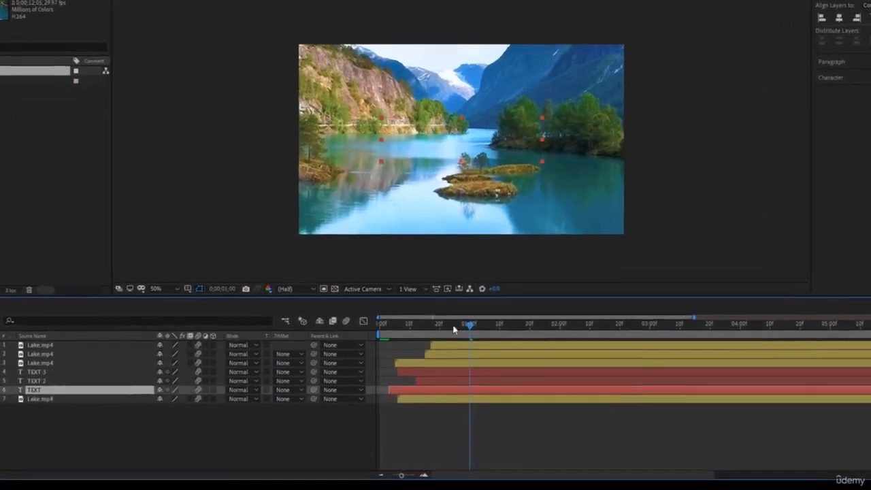
# Place the playhead at 3 frames and set the work area from there to about 06:00f.
pyautogui.moveTo(467, 329); pyautogui.dragTo(386, 330)
pyautogui.moveTo(365, 221); pyautogui.dragTo(368, 222)
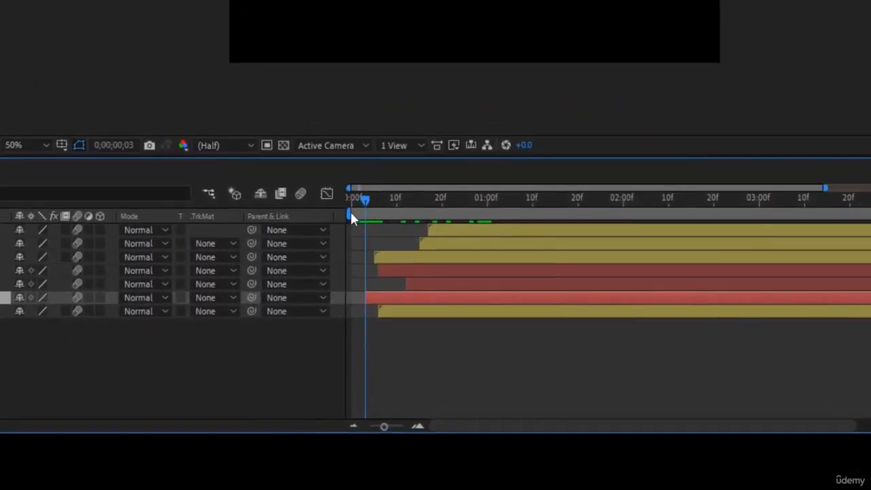
pyautogui.moveTo(350, 215); pyautogui.dragTo(363, 214)
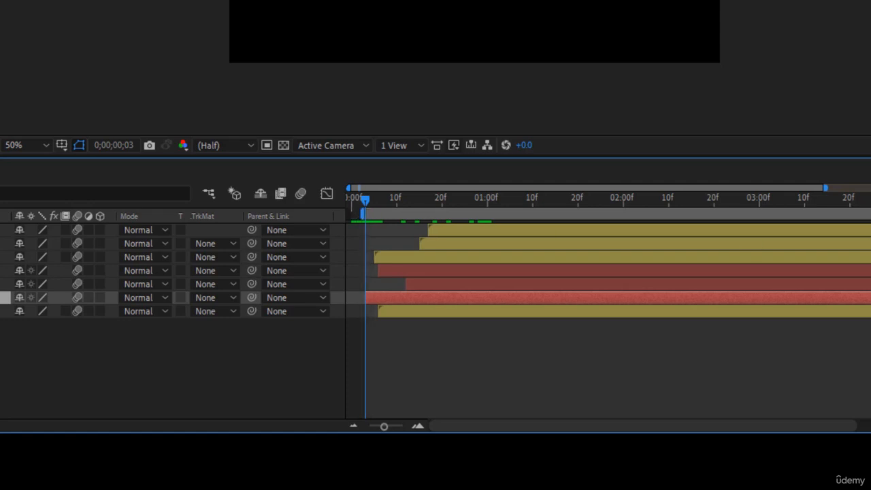
pyautogui.moveTo(387, 427); pyautogui.dragTo(369, 426)
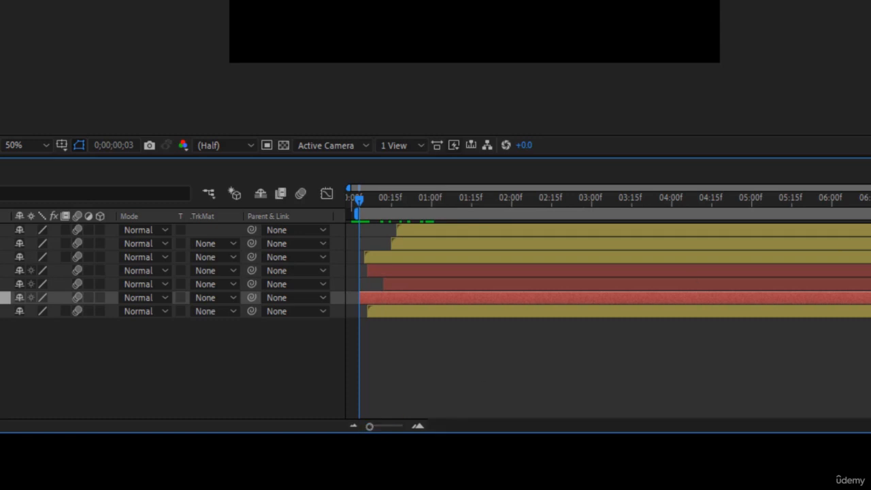
pyautogui.moveTo(870, 230); pyautogui.dragTo(837, 231)
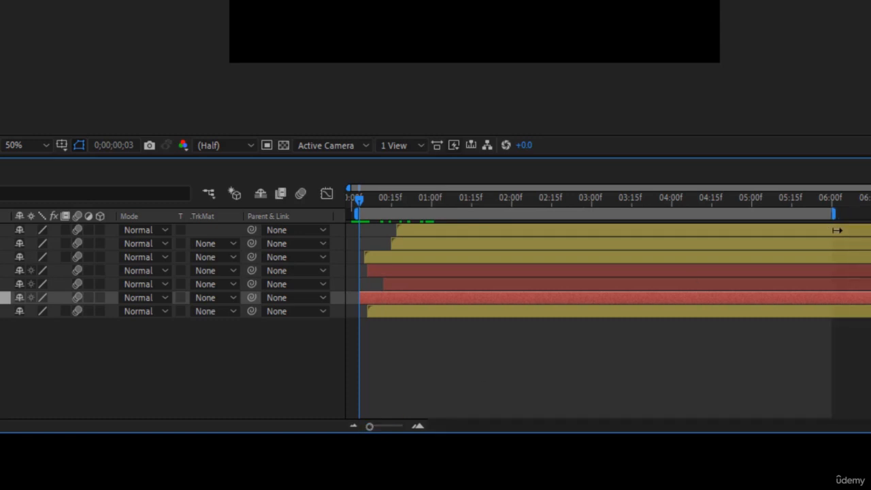
# Trim the composition to the work area and deselect the TEXT layer.
pyautogui.rightClick(815, 217)
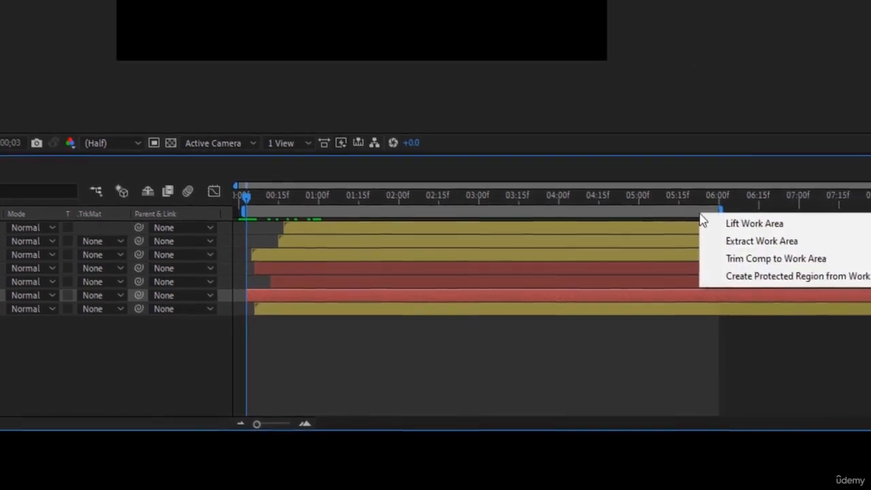
pyautogui.click(538, 254)
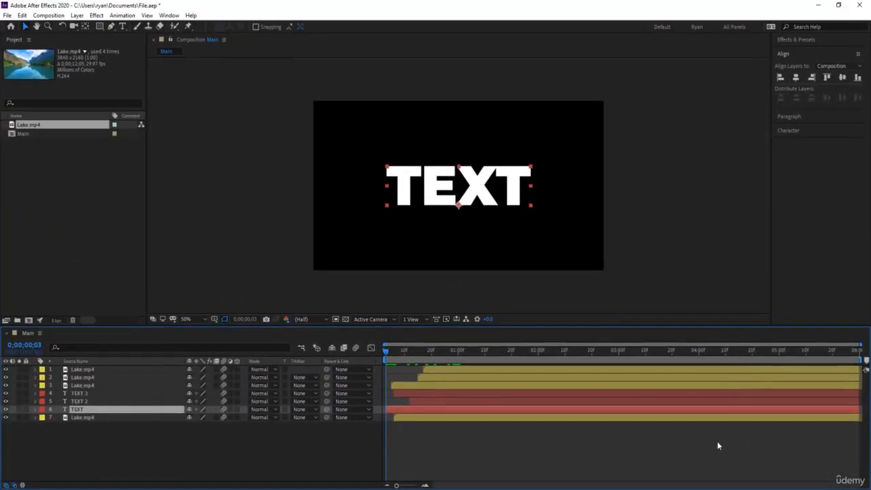
pyautogui.click(718, 442)
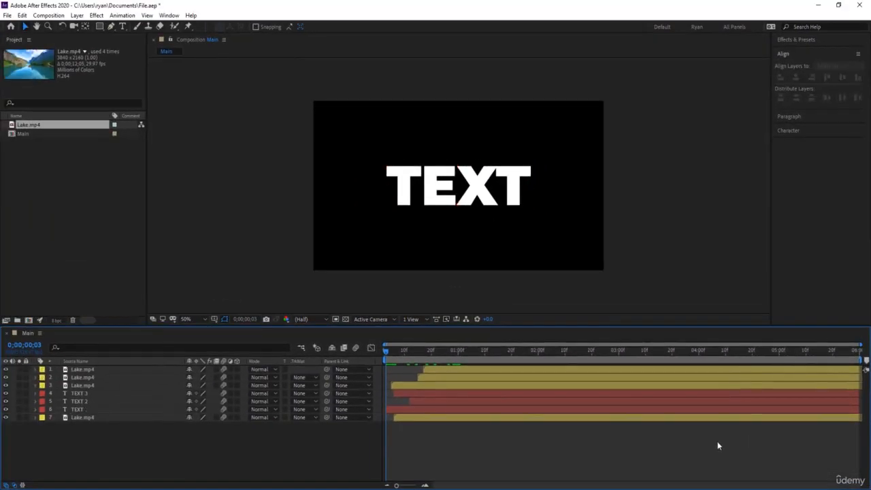